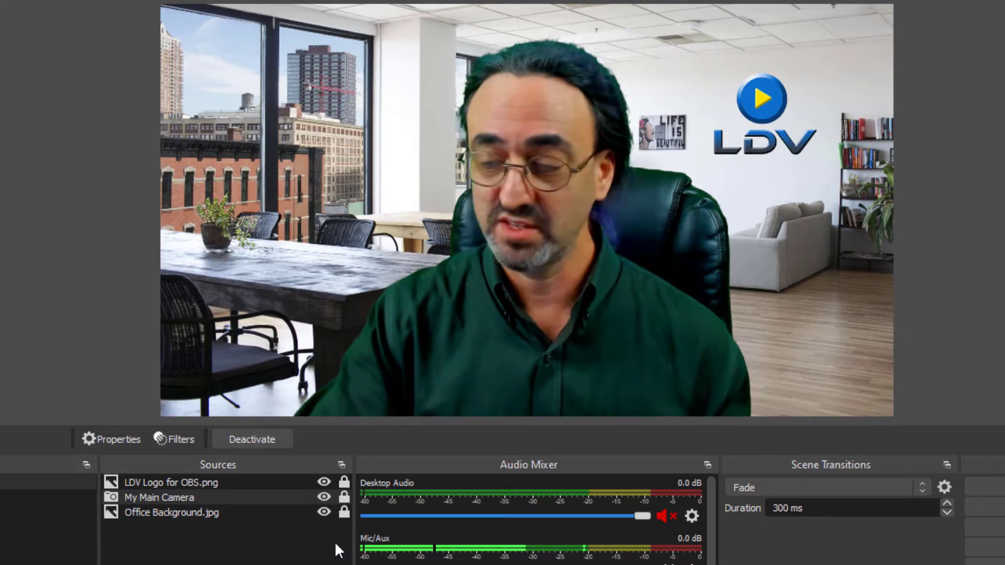
# Hide and show the LDV logo, My Main Camera and Office Background sources one at a time.
pyautogui.click(319, 485)
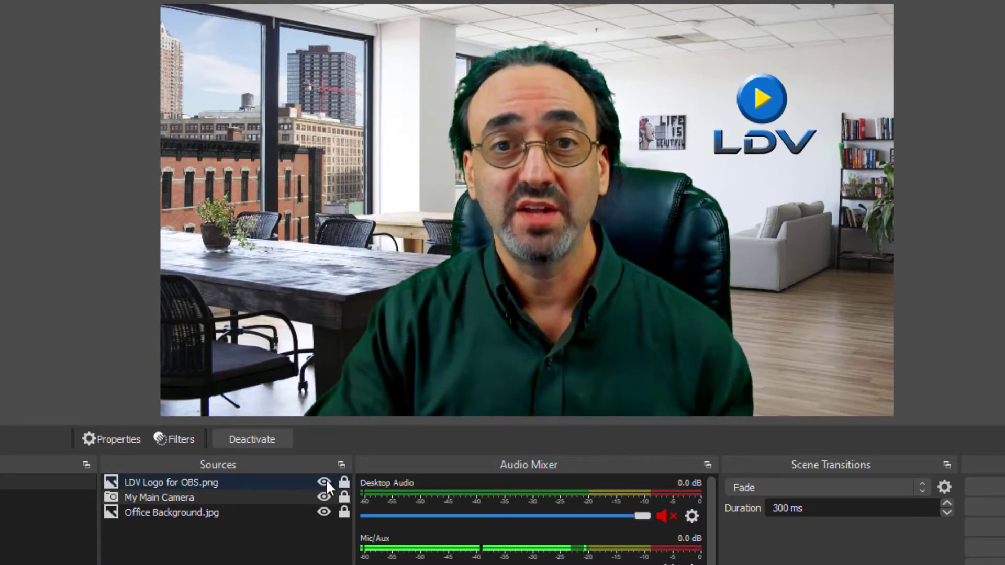
pyautogui.click(326, 480)
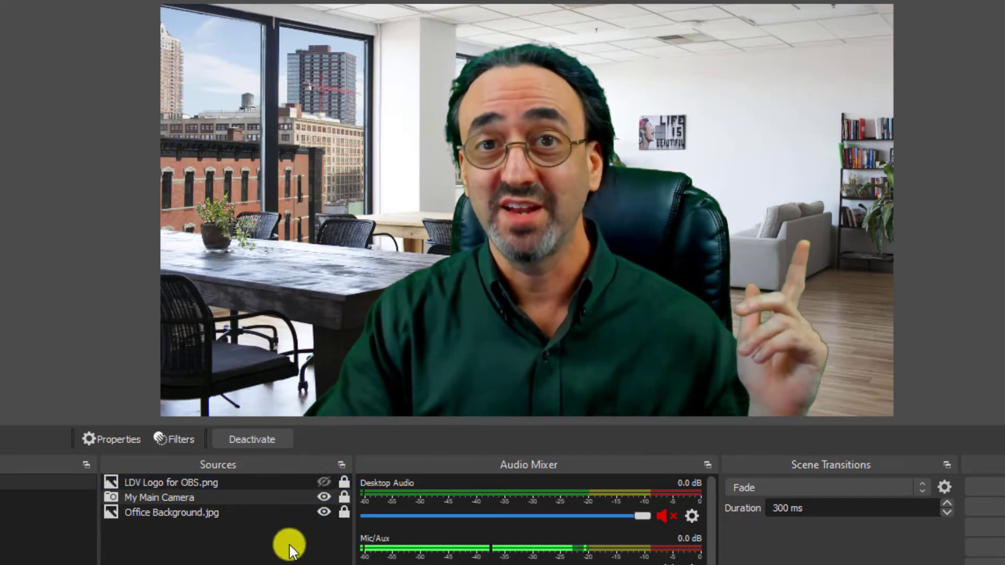
pyautogui.click(323, 482)
pyautogui.click(324, 496)
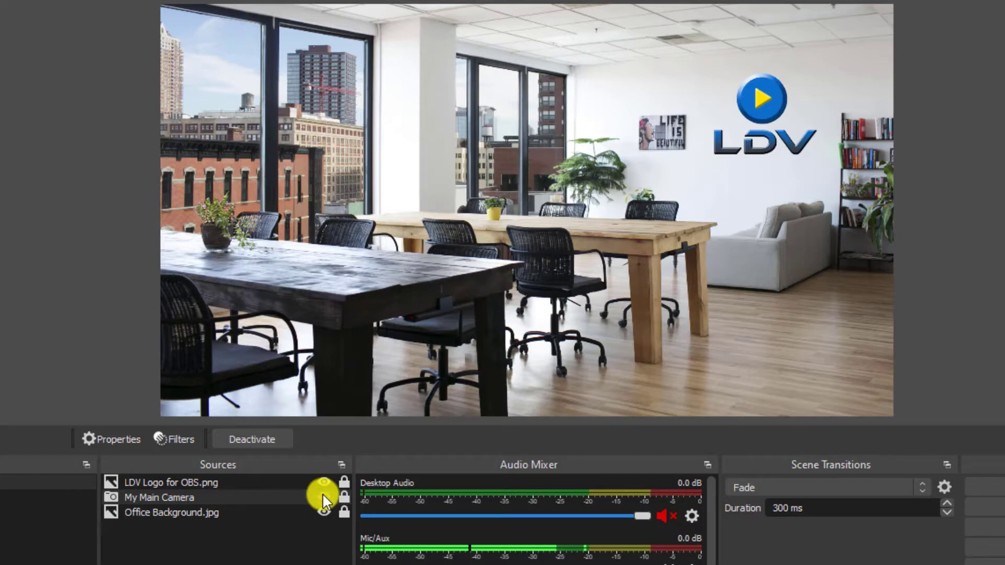
pyautogui.click(323, 497)
pyautogui.click(324, 512)
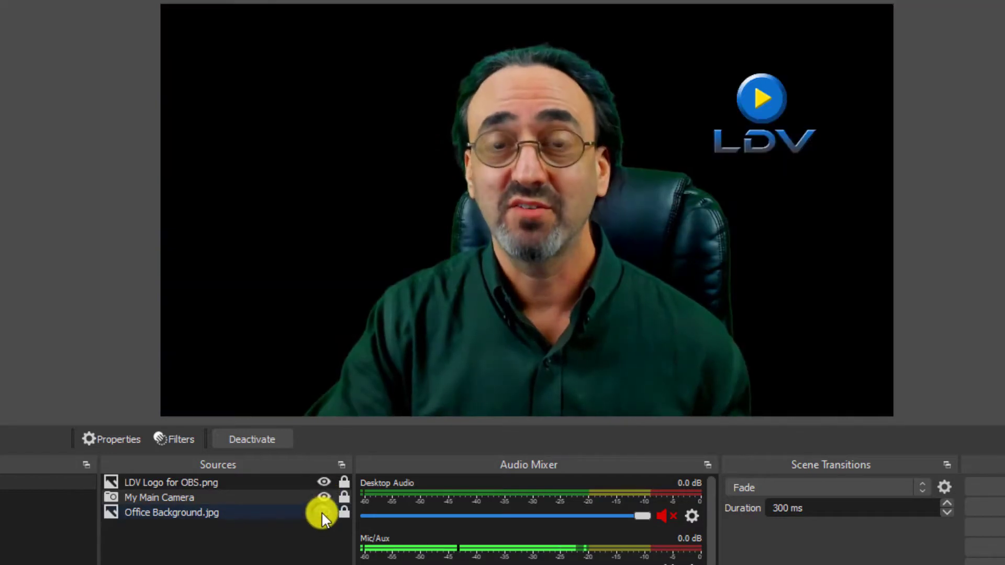
pyautogui.click(323, 513)
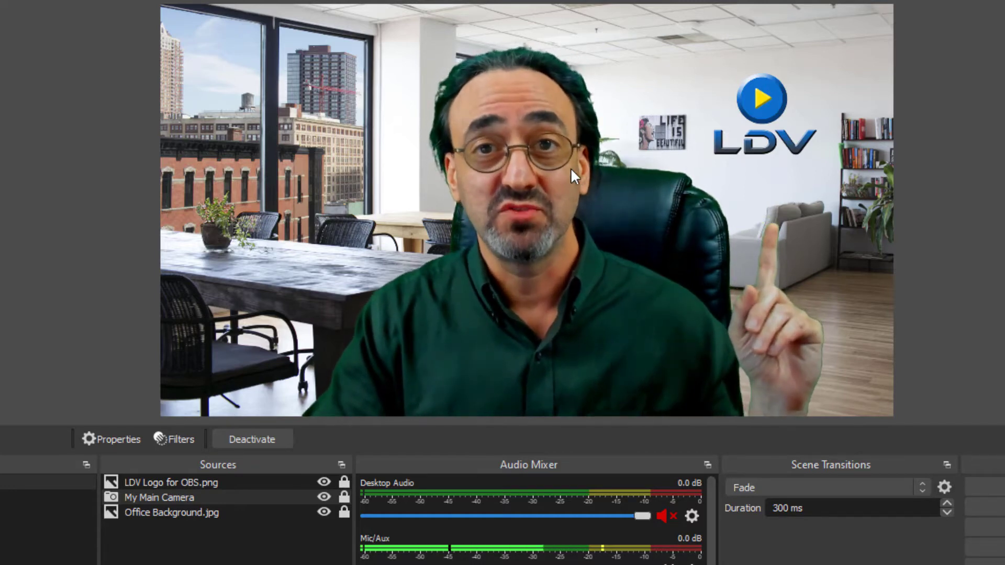
# Unlock the LDV Logo for OBS.png source, shift it slightly down and to the right, and enlarge it slightly.
pyautogui.click(344, 482)
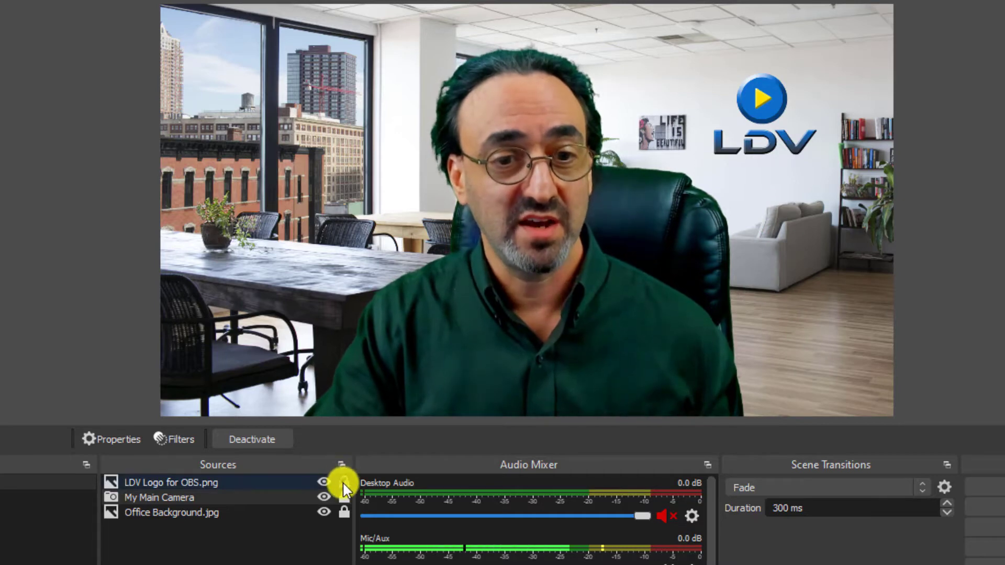
pyautogui.click(286, 485)
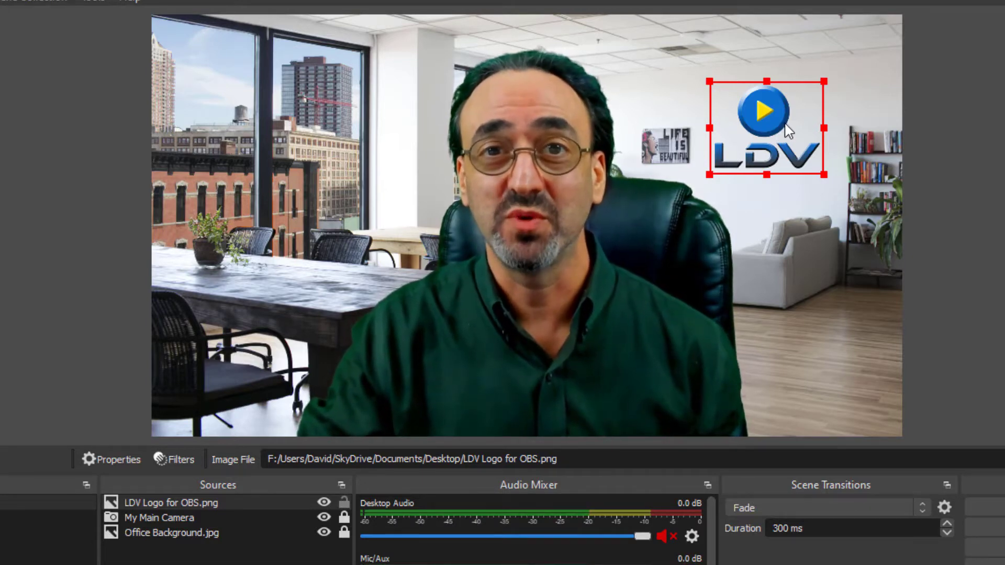
pyautogui.moveTo(786, 131); pyautogui.dragTo(795, 138)
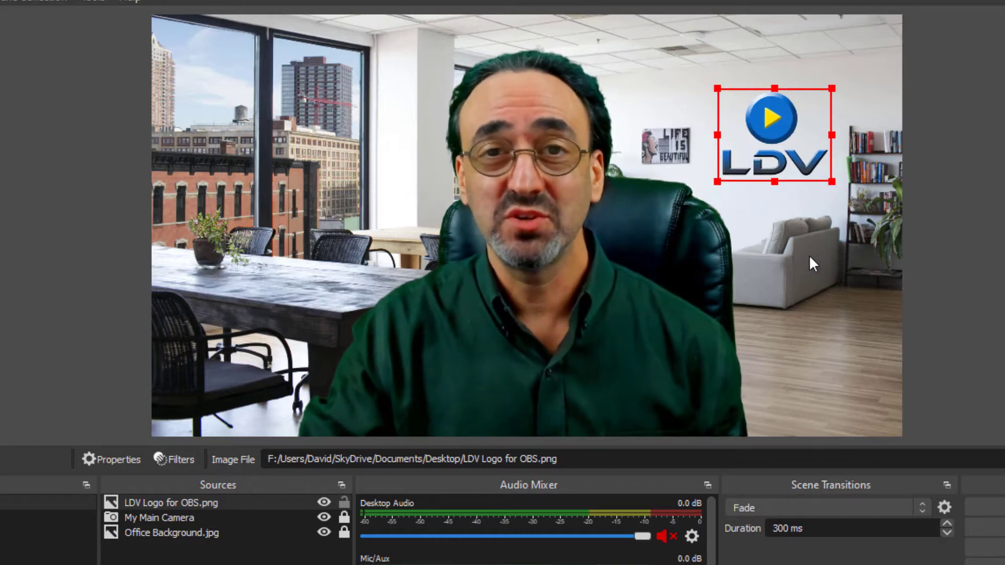
pyautogui.moveTo(792, 141)
pyautogui.mouseDown()
pyautogui.moveTo(436, 255)
pyautogui.moveTo(289, 105)
pyautogui.moveTo(795, 166)
pyautogui.moveTo(680, 180)
pyautogui.moveTo(753, 202)
pyautogui.moveTo(764, 143)
pyautogui.moveTo(593, 151)
pyautogui.moveTo(811, 145)
pyautogui.moveTo(591, 159)
pyautogui.moveTo(792, 135)
pyautogui.mouseUp()
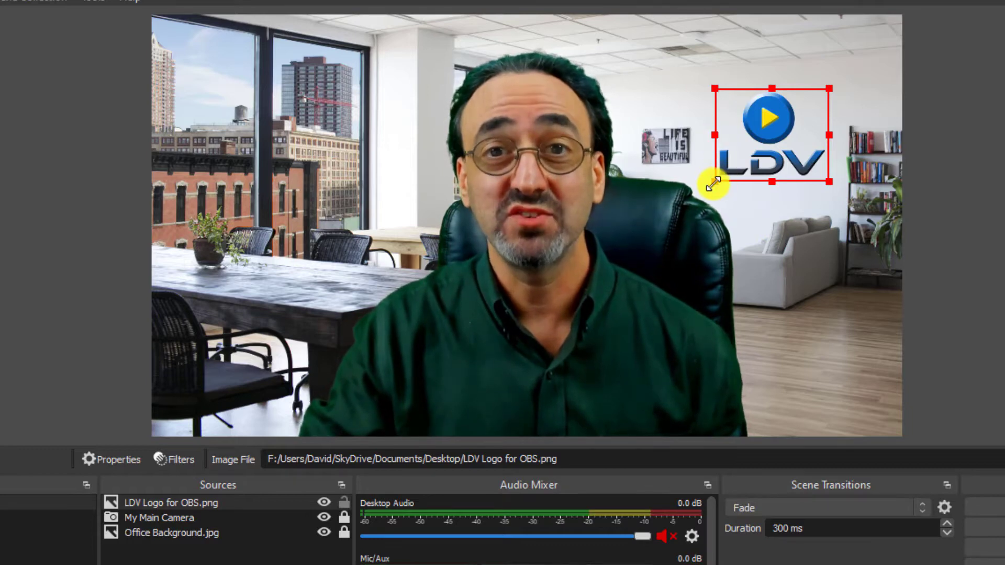
pyautogui.moveTo(713, 183)
pyautogui.mouseDown()
pyautogui.moveTo(456, 399)
pyautogui.moveTo(639, 215)
pyautogui.moveTo(457, 350)
pyautogui.moveTo(677, 141)
pyautogui.moveTo(700, 139)
pyautogui.moveTo(629, 301)
pyautogui.moveTo(725, 175)
pyautogui.moveTo(706, 196)
pyautogui.moveTo(711, 184)
pyautogui.mouseUp()
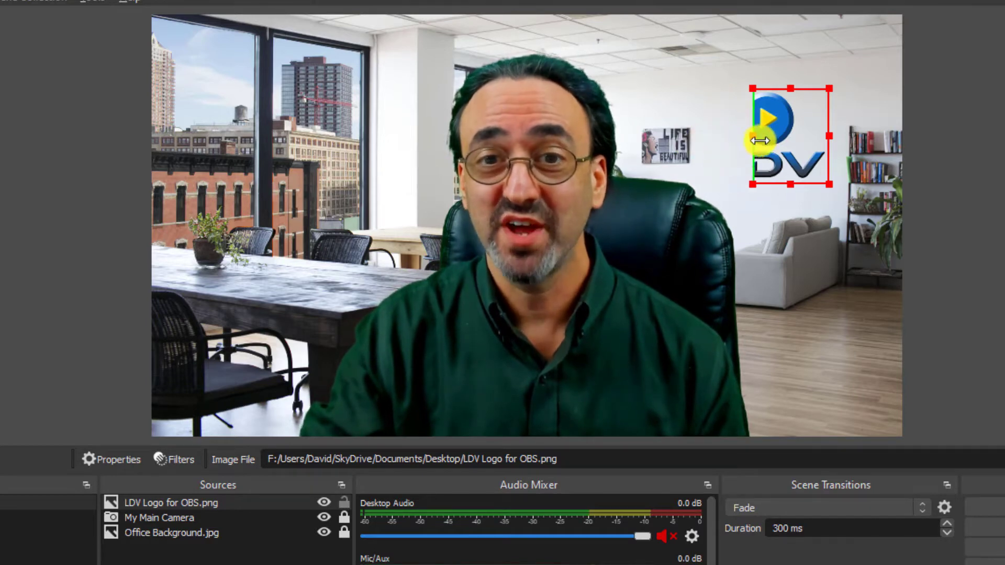
# Try cropping the logo's sides, enlarge the cropped logo, and restore its full width.
pyautogui.moveTo(779, 138); pyautogui.dragTo(698, 141)
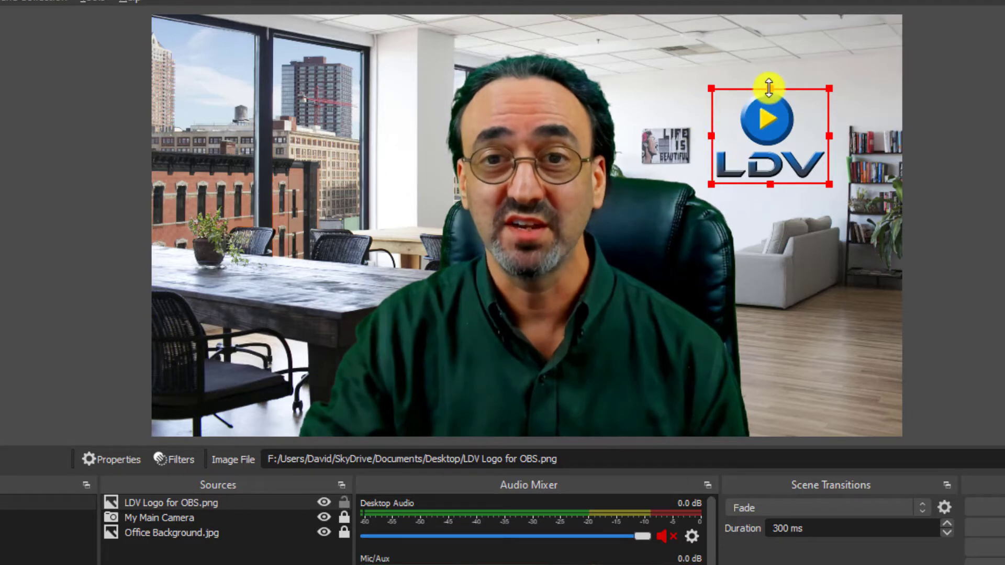
pyautogui.moveTo(768, 87); pyautogui.dragTo(850, 140)
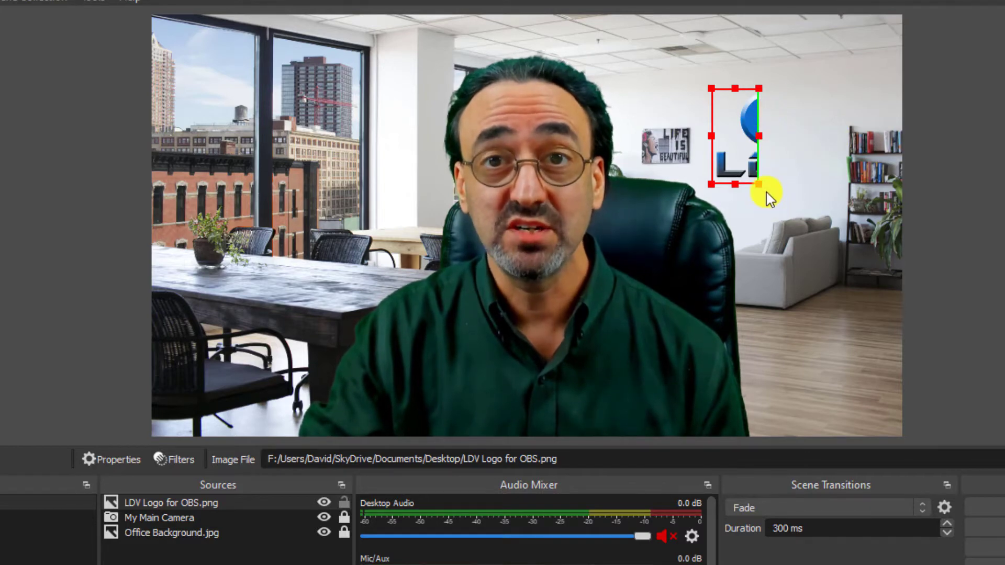
pyautogui.moveTo(757, 184); pyautogui.dragTo(830, 301)
pyautogui.moveTo(779, 212); pyautogui.dragTo(702, 165)
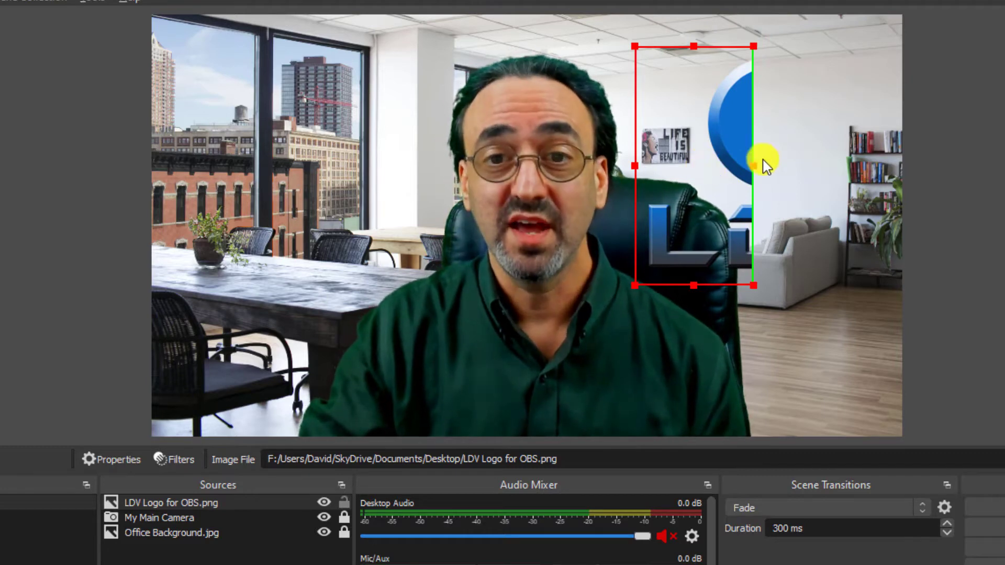
pyautogui.moveTo(755, 164); pyautogui.dragTo(966, 181)
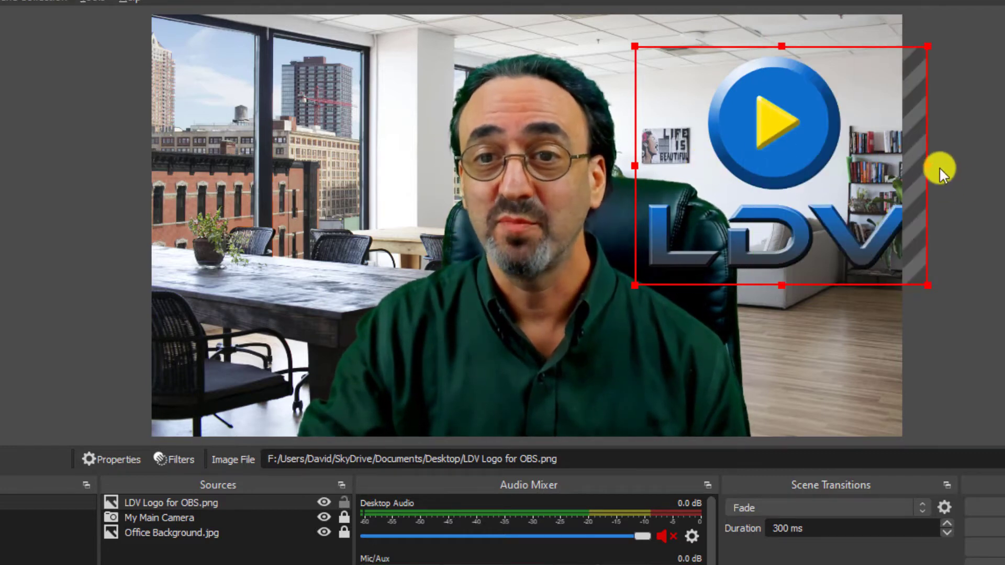
# Move the enlarged logo fully inside the canvas and shrink it to fit on the wall beside the bookshelf.
pyautogui.moveTo(836, 186); pyautogui.dragTo(776, 174)
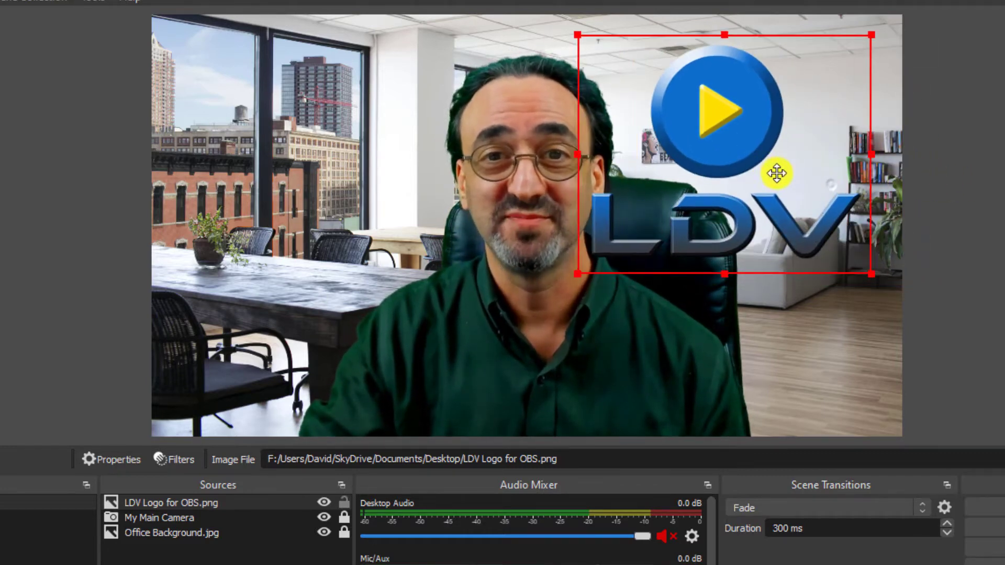
pyautogui.moveTo(578, 275); pyautogui.dragTo(743, 159)
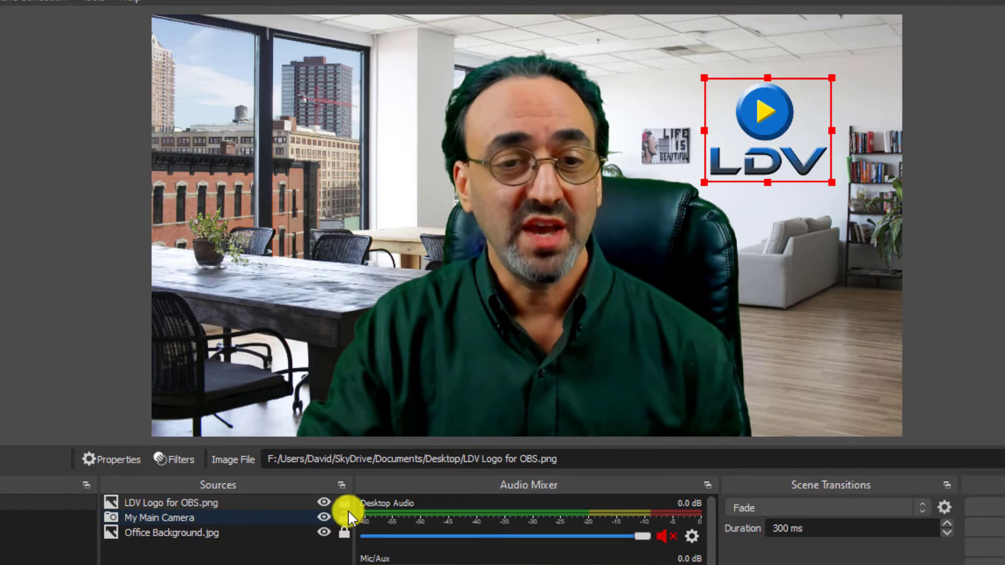
# Lock the LDV logo source and leave the My Main Camera source unlocked and selected.
pyautogui.click(288, 518)
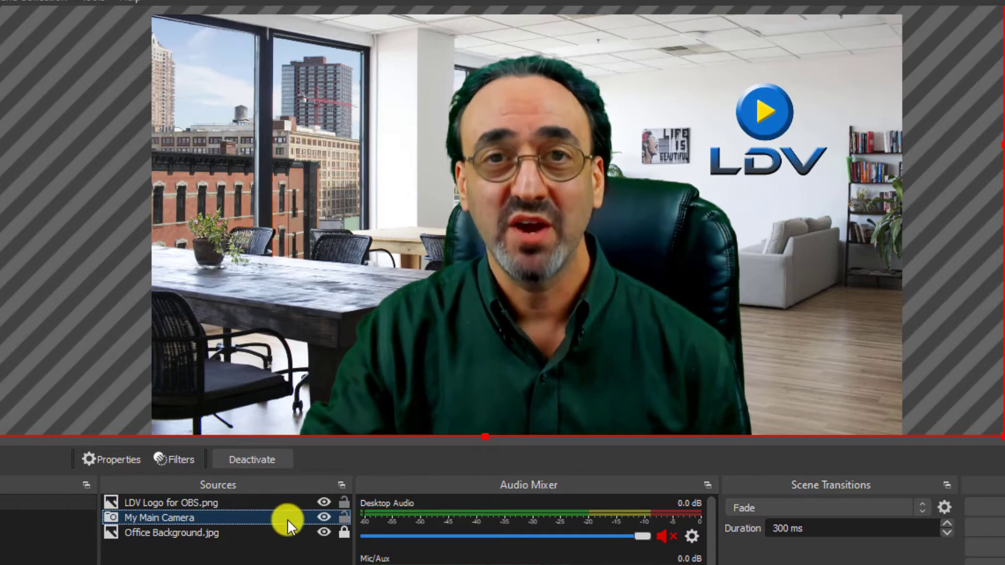
pyautogui.click(343, 502)
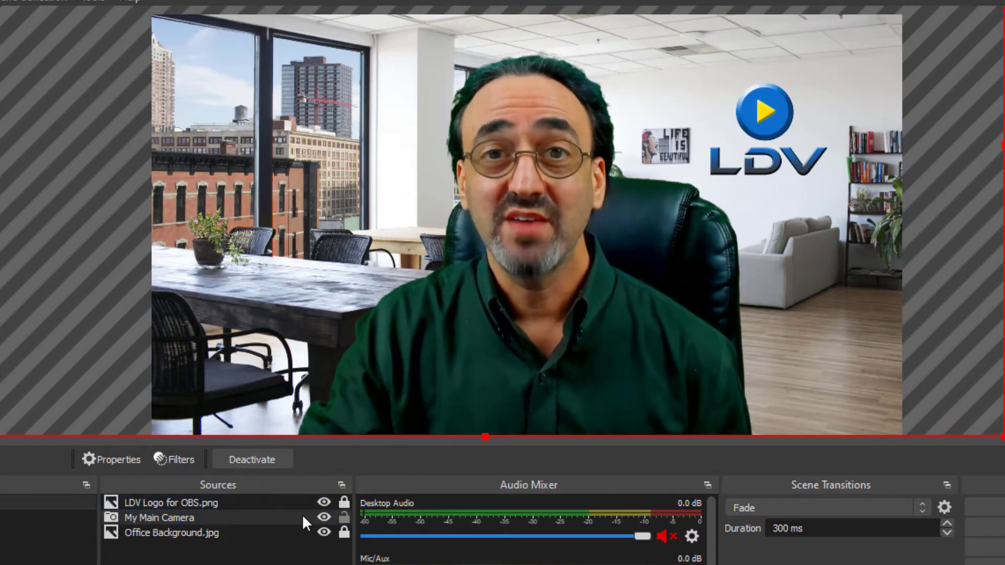
pyautogui.click(290, 517)
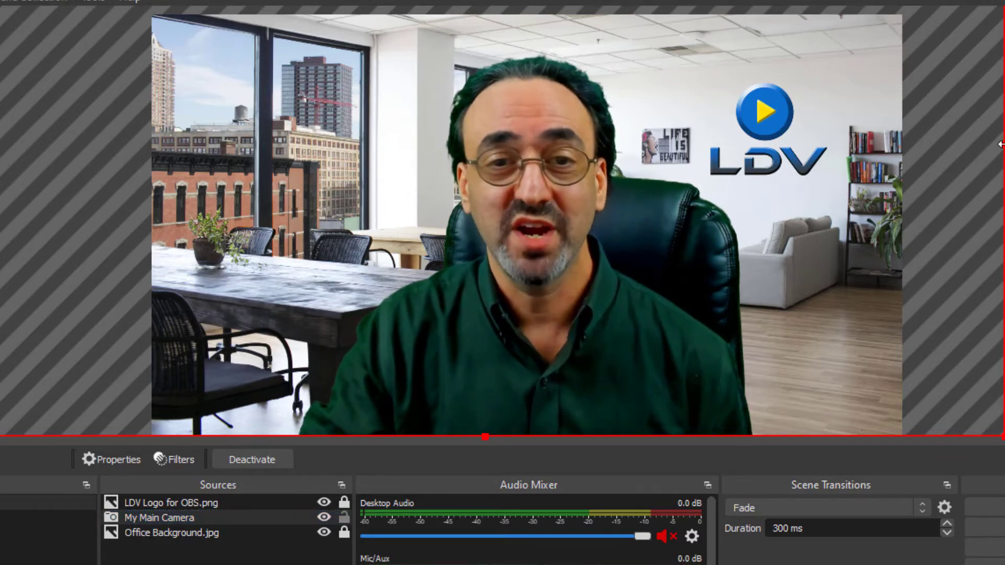
# Shrink the My Main Camera source into the middle of the canvas and crop both sides to remove the studio surroundings.
pyautogui.moveTo(1000, 144); pyautogui.dragTo(456, 90)
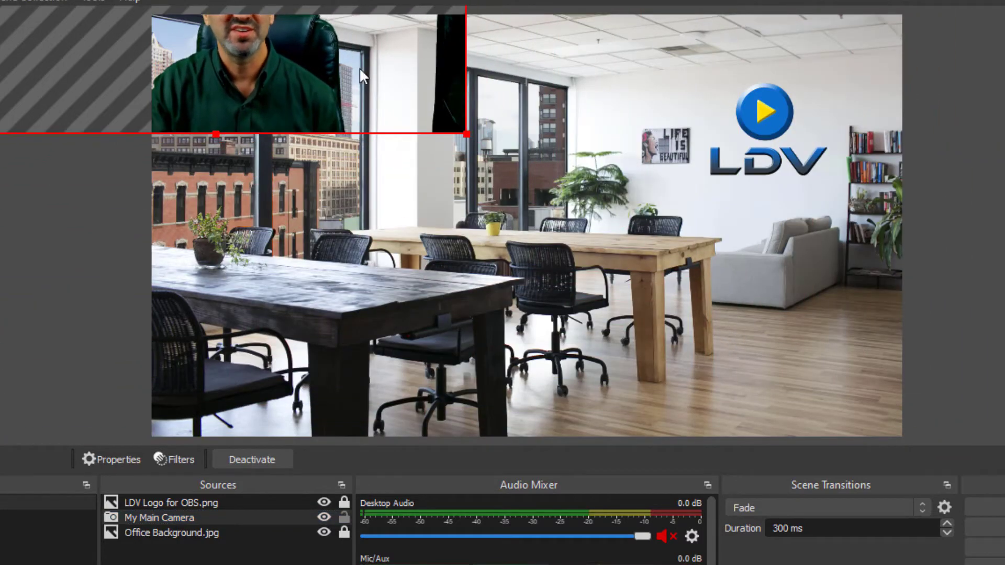
pyautogui.moveTo(363, 75); pyautogui.dragTo(662, 286)
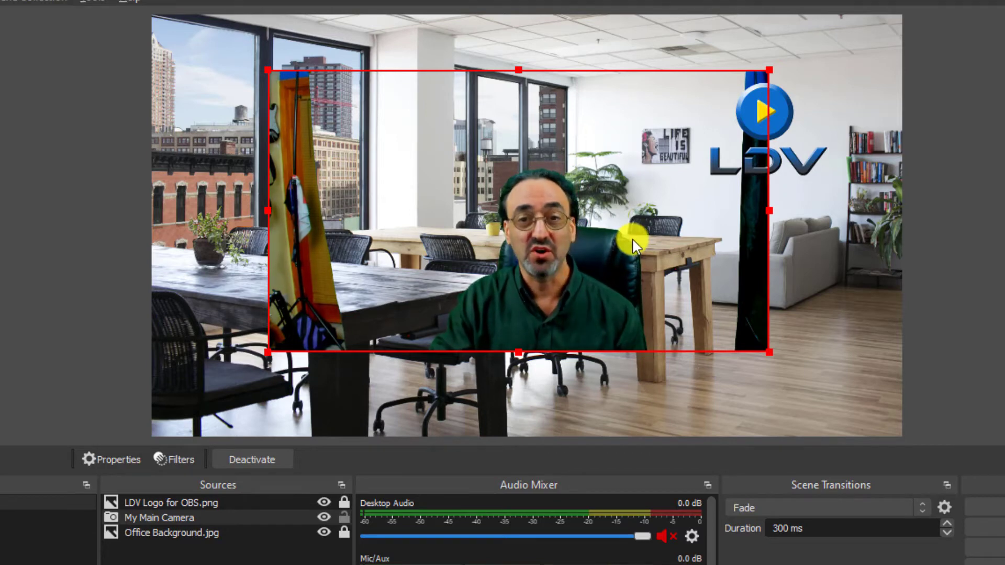
pyautogui.moveTo(769, 209); pyautogui.dragTo(720, 210)
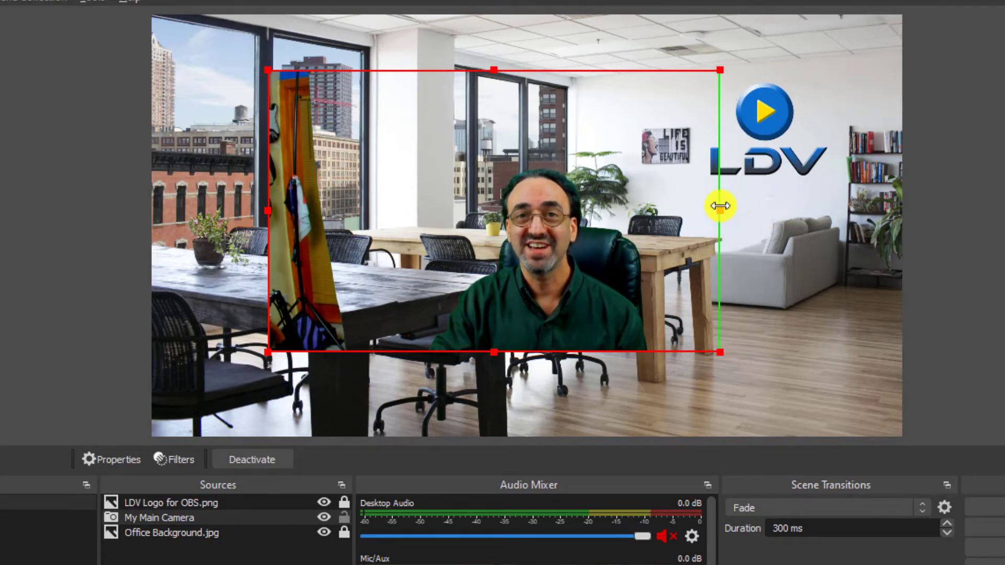
pyautogui.moveTo(268, 209); pyautogui.dragTo(381, 220)
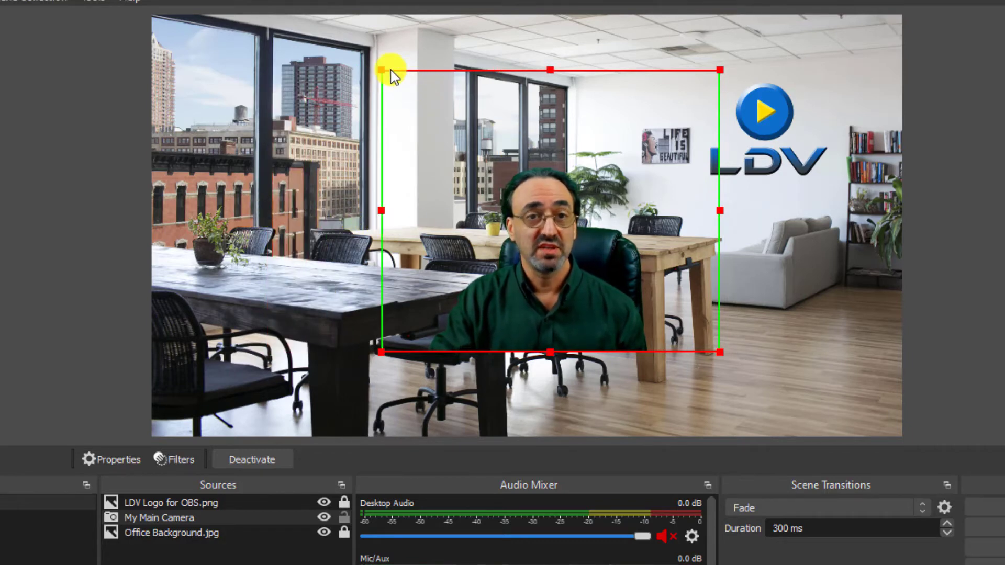
# Align the cropped camera with the canvas's lower edge, enlarge it, and place the presenter near the canvas's centre.
pyautogui.moveTo(439, 115); pyautogui.dragTo(432, 201)
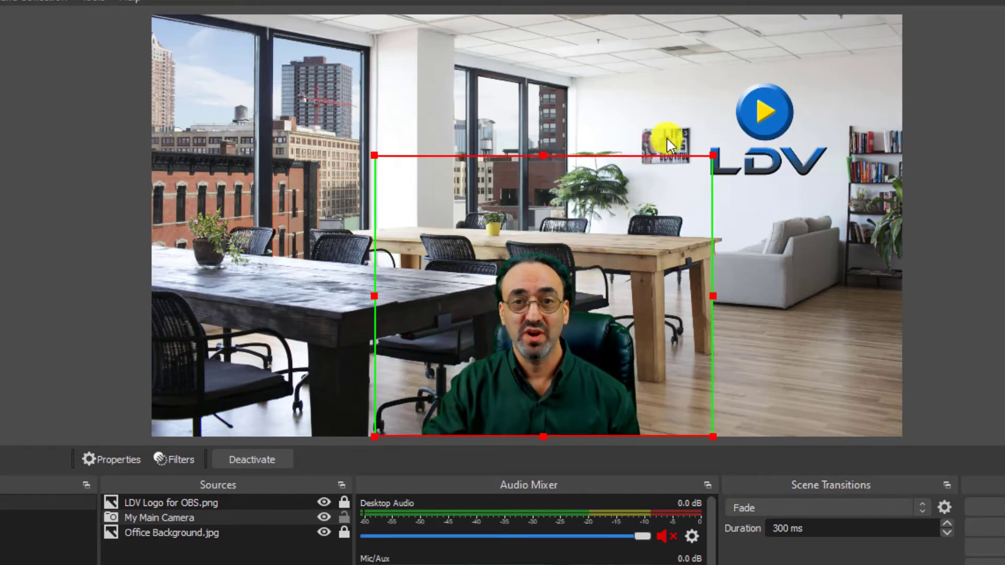
pyautogui.moveTo(714, 155); pyautogui.dragTo(1004, 1)
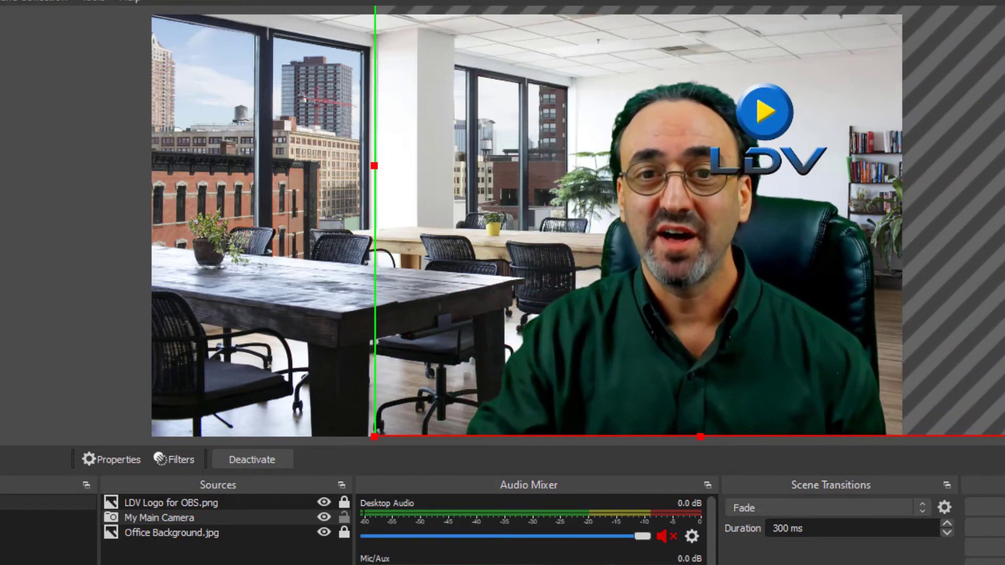
pyautogui.moveTo(974, 42); pyautogui.dragTo(772, 101)
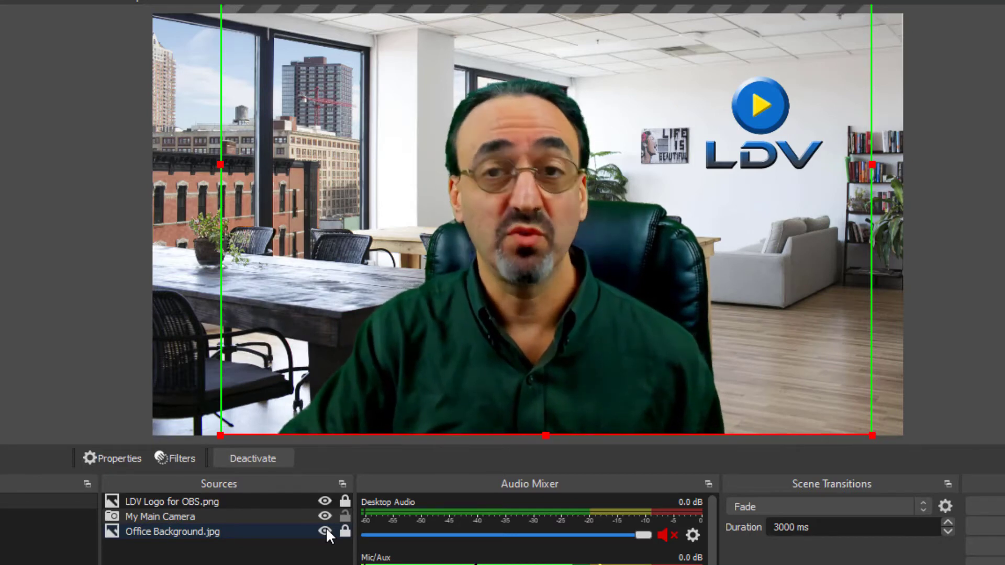
# Move the unlocked camera source to the canvas's right edge and adjust its side crops to span the canvas width.
pyautogui.click(344, 516)
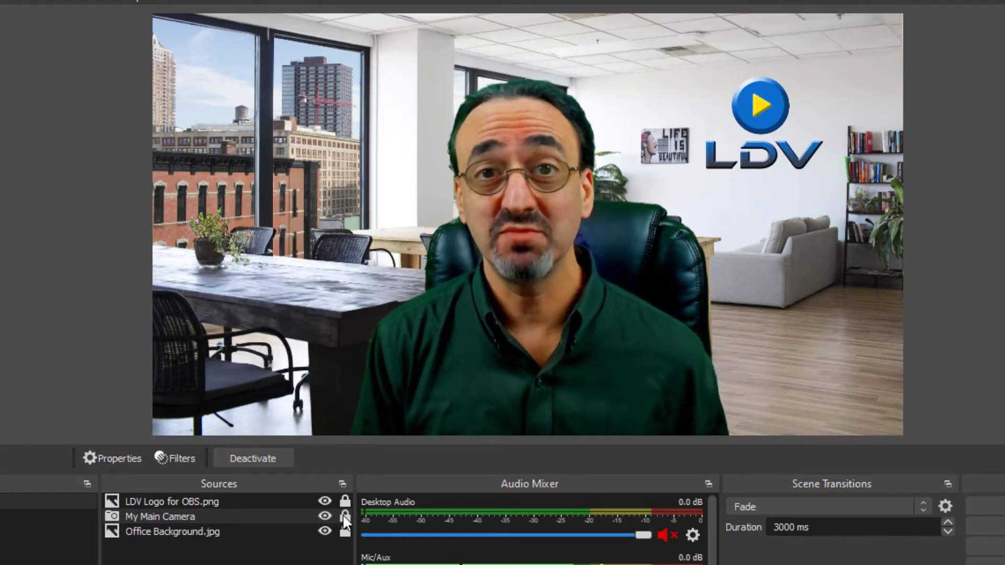
pyautogui.click(344, 517)
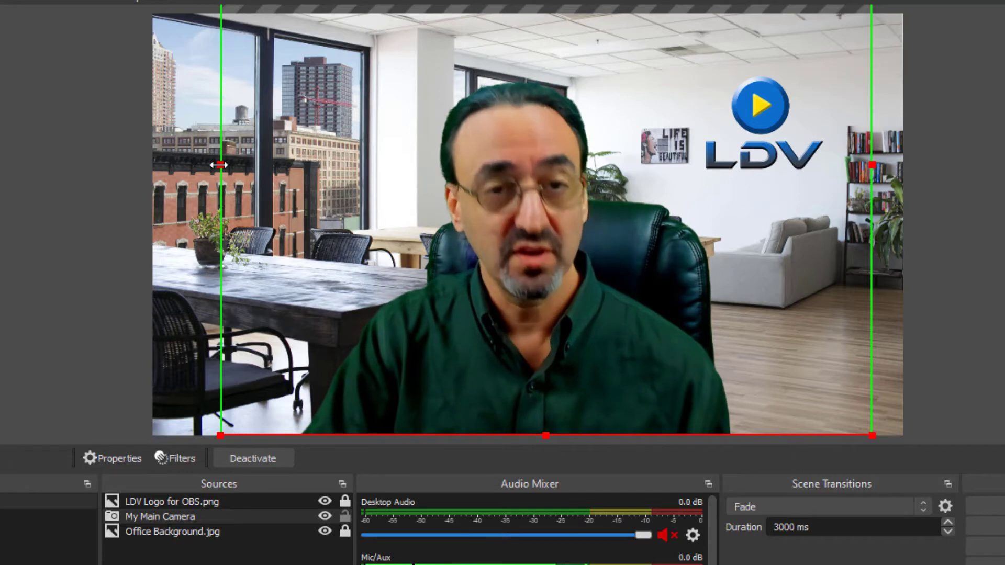
pyautogui.moveTo(219, 164); pyautogui.dragTo(130, 165)
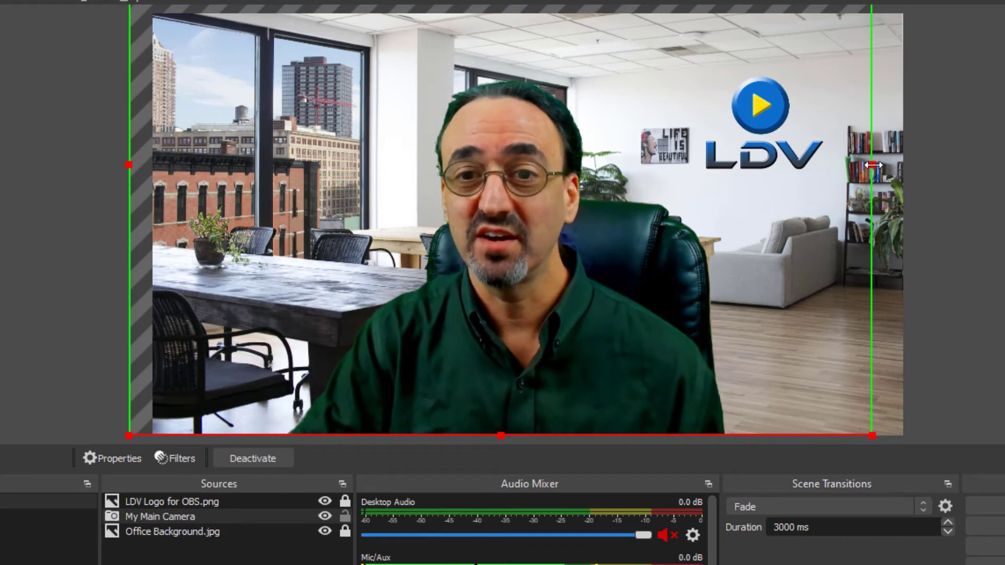
pyautogui.moveTo(872, 165)
pyautogui.mouseDown()
pyautogui.moveTo(908, 164)
pyautogui.moveTo(875, 166)
pyautogui.mouseUp()
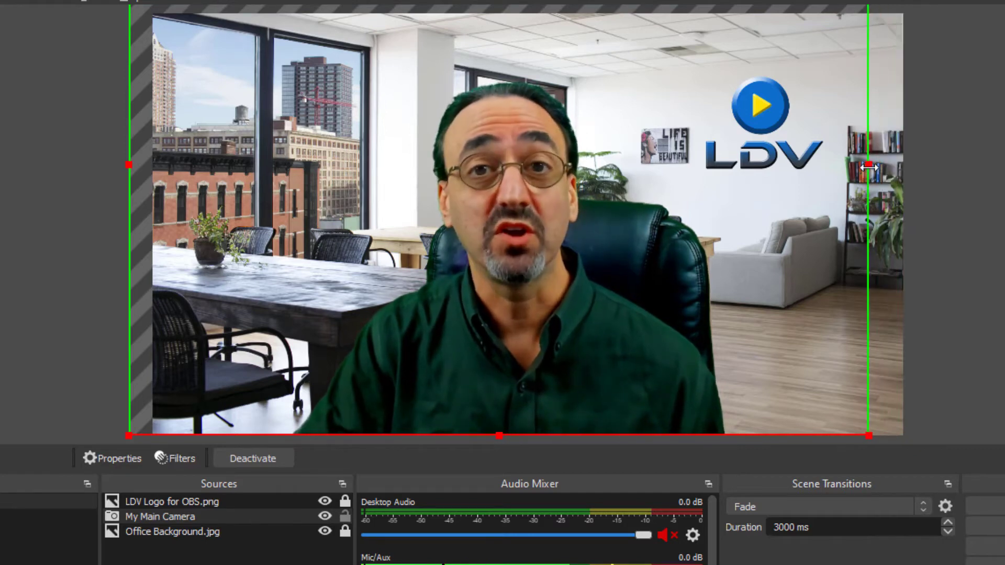
pyautogui.moveTo(846, 208); pyautogui.dragTo(879, 191)
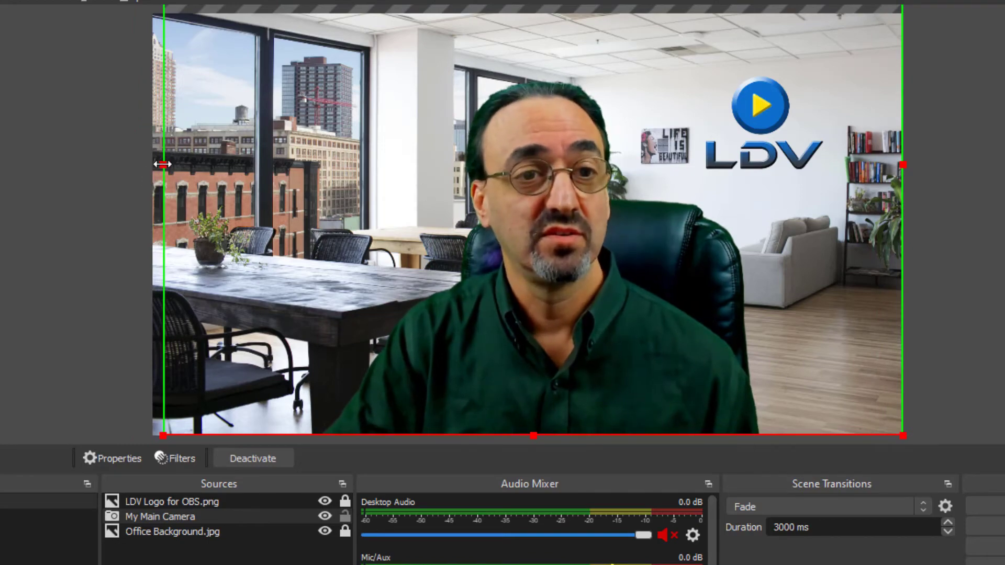
pyautogui.moveTo(163, 164); pyautogui.dragTo(152, 165)
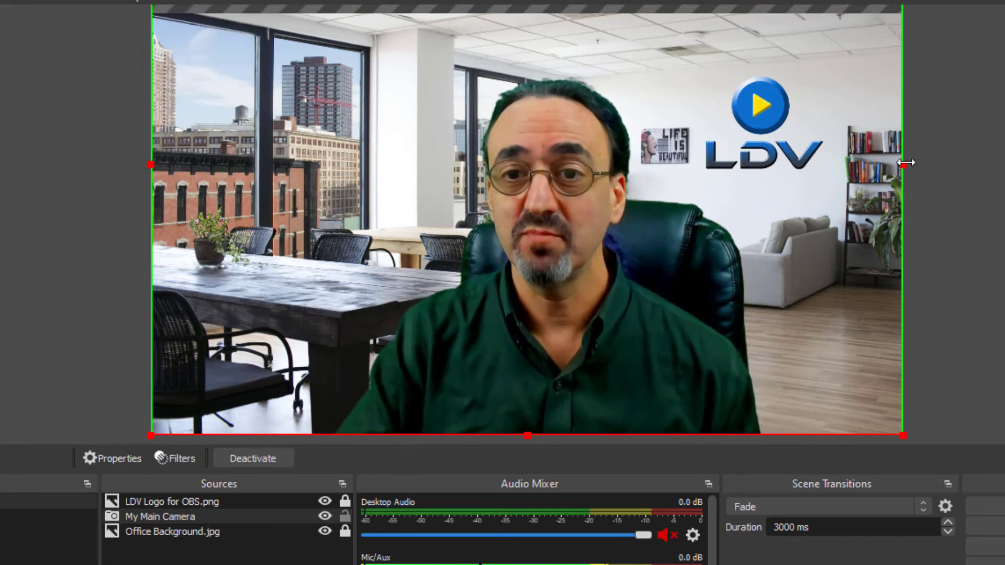
# Scale the camera source up beyond the canvas, scale it back down, and reposition it.
pyautogui.moveTo(904, 164); pyautogui.dragTo(987, 162)
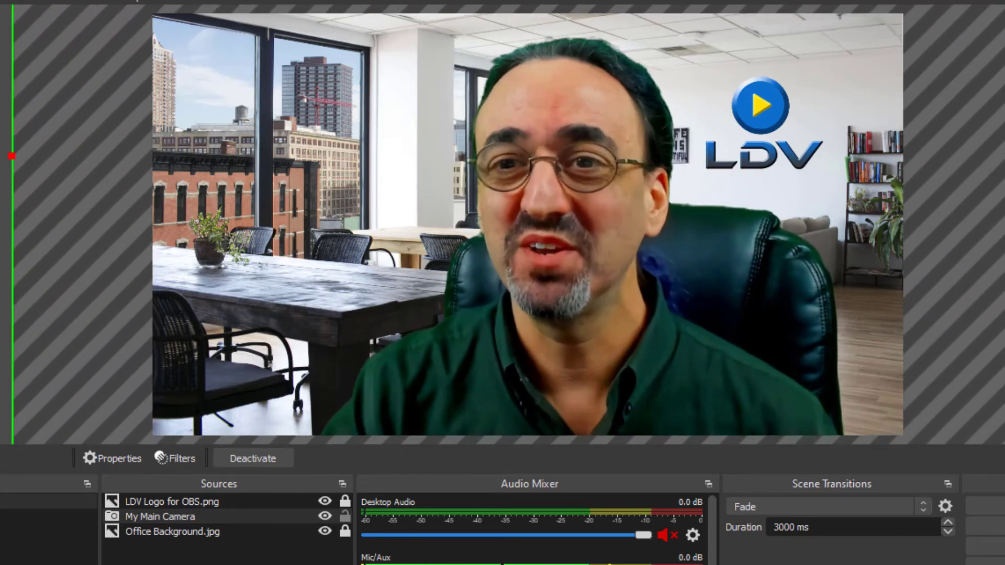
pyautogui.moveTo(1004, 156); pyautogui.dragTo(726, 141)
pyautogui.moveTo(641, 134); pyautogui.dragTo(816, 278)
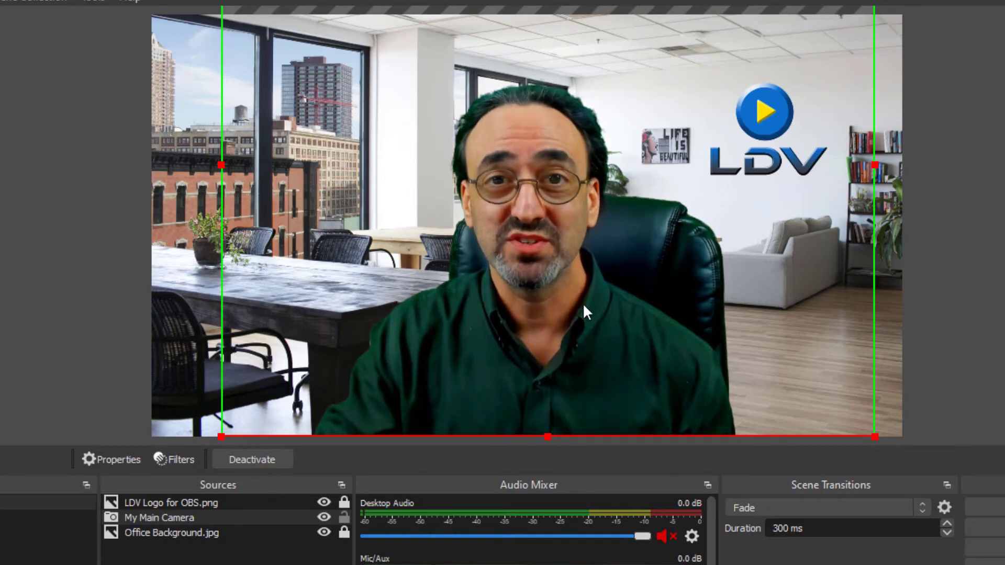
# Lock the My Main Camera source and unlock the Office Background.jpg source.
pyautogui.click(345, 517)
pyautogui.click(345, 530)
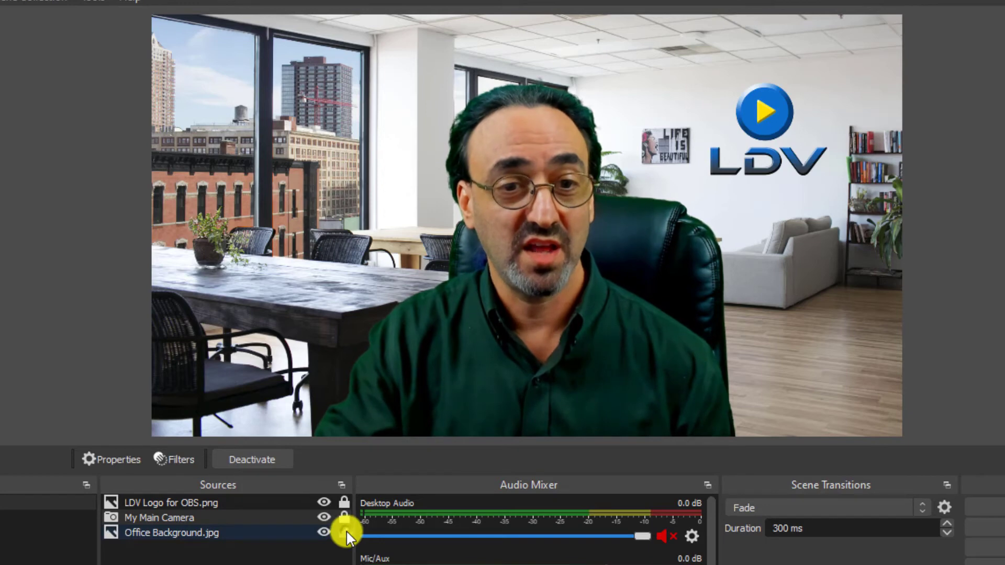
# Shrink the Office Background.jpg source, then scale it back up until it fills the canvas and extends past its side edge.
pyautogui.click(304, 529)
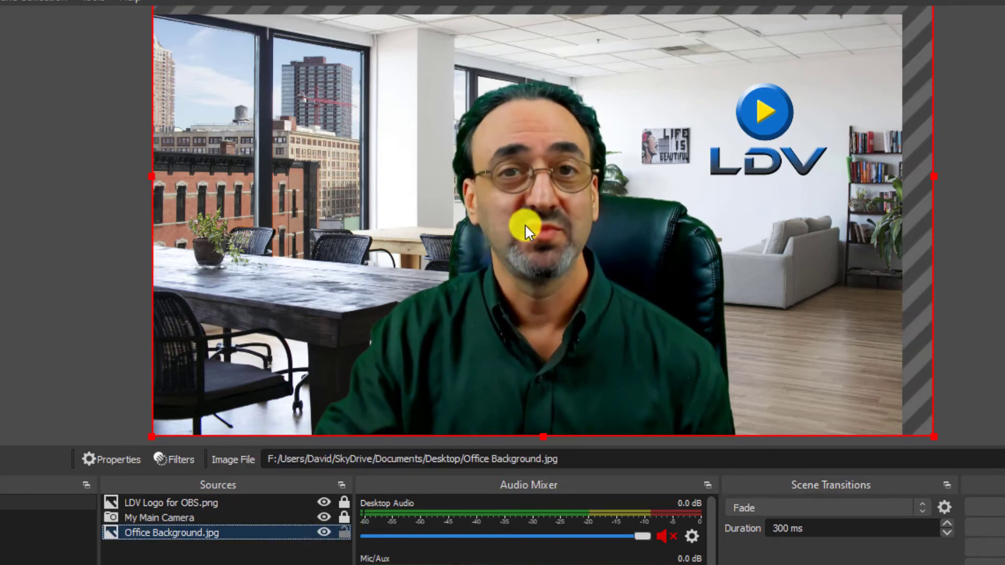
pyautogui.moveTo(934, 176); pyautogui.dragTo(661, 100)
pyautogui.moveTo(464, 112); pyautogui.dragTo(466, 195)
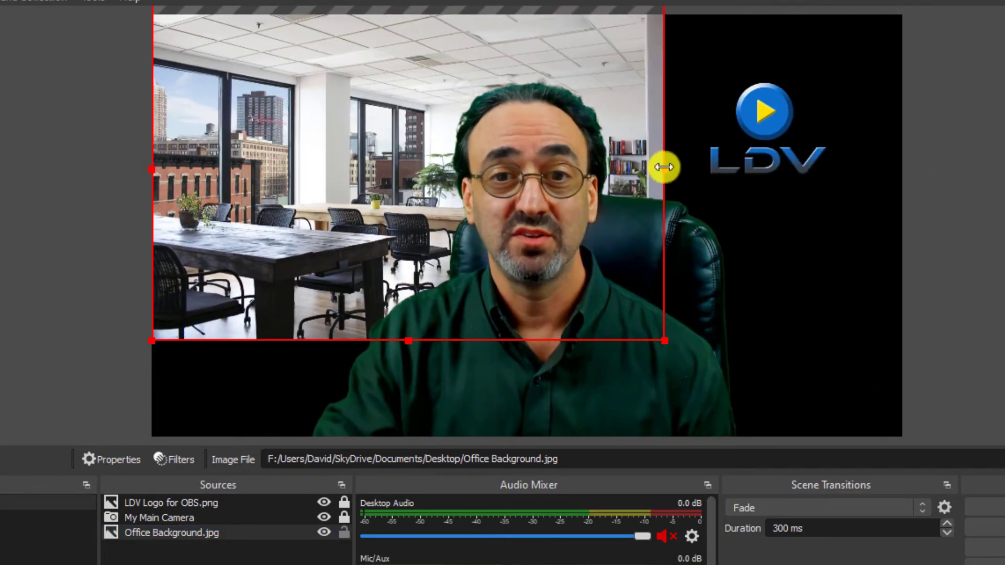
pyautogui.moveTo(664, 167); pyautogui.dragTo(814, 258)
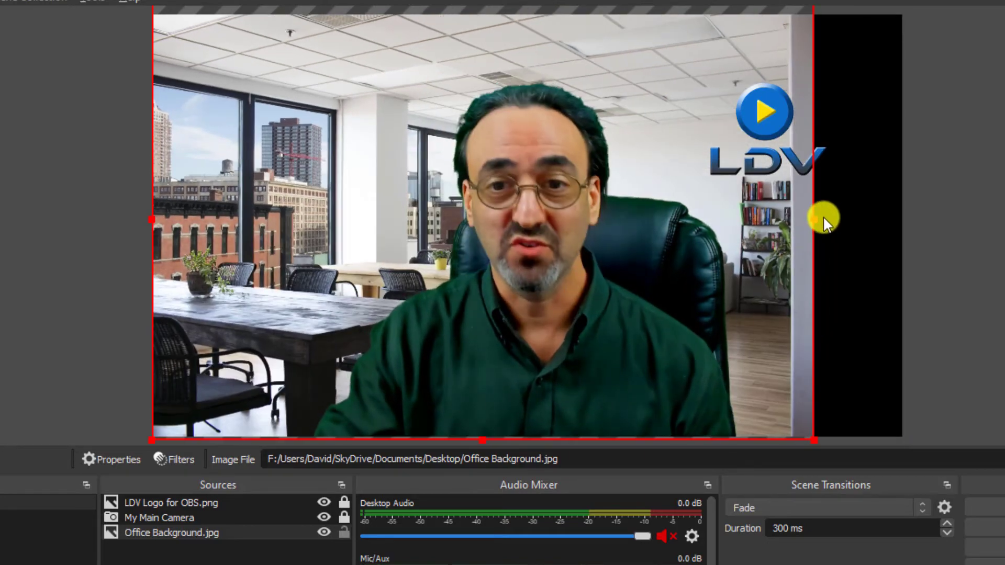
pyautogui.moveTo(815, 217); pyautogui.dragTo(937, 246)
pyautogui.moveTo(874, 236); pyautogui.dragTo(839, 175)
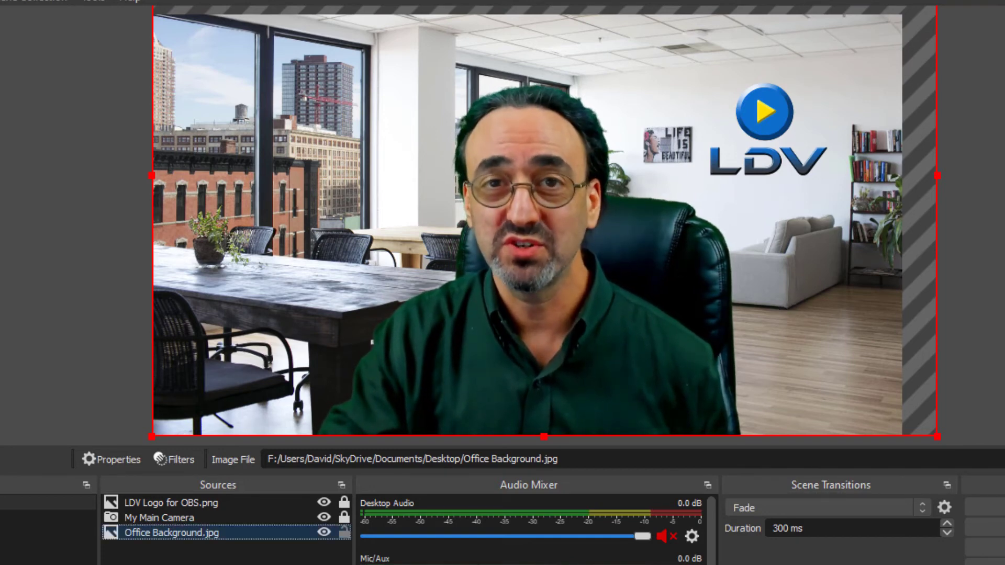
pyautogui.rightClick(214, 531)
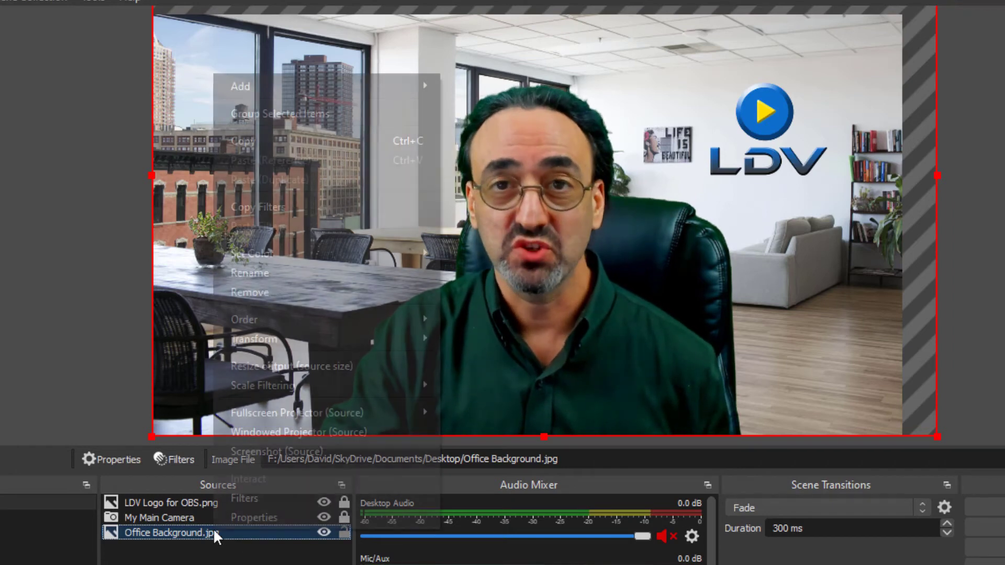
pyautogui.moveTo(298, 340)
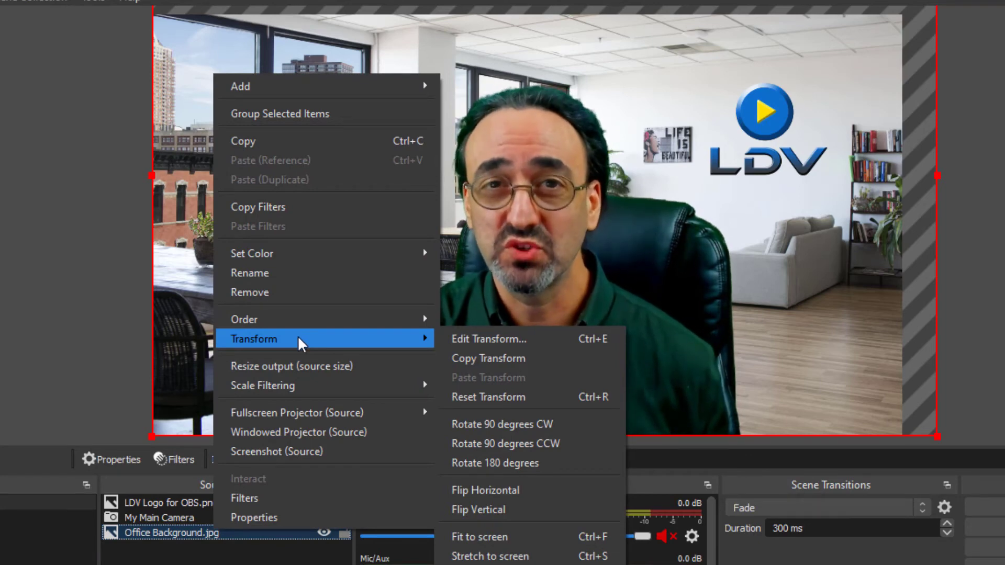
pyautogui.click(277, 559)
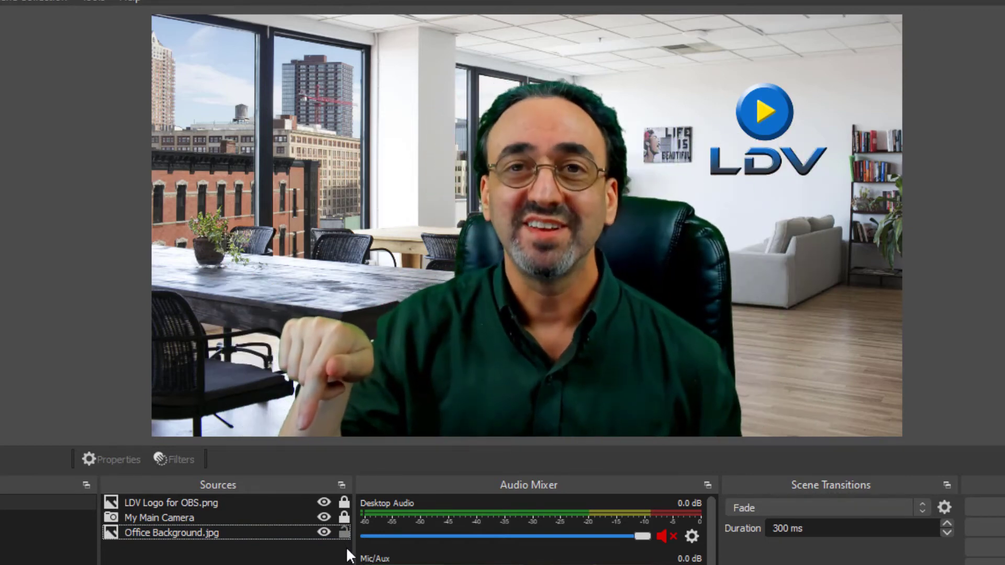
# Reorder LDV Logo for OBS.png below My Main Camera, try it beneath Office Background.jpg, and raise it back one level.
pyautogui.click(238, 504)
pyautogui.moveTo(227, 498); pyautogui.dragTo(237, 524)
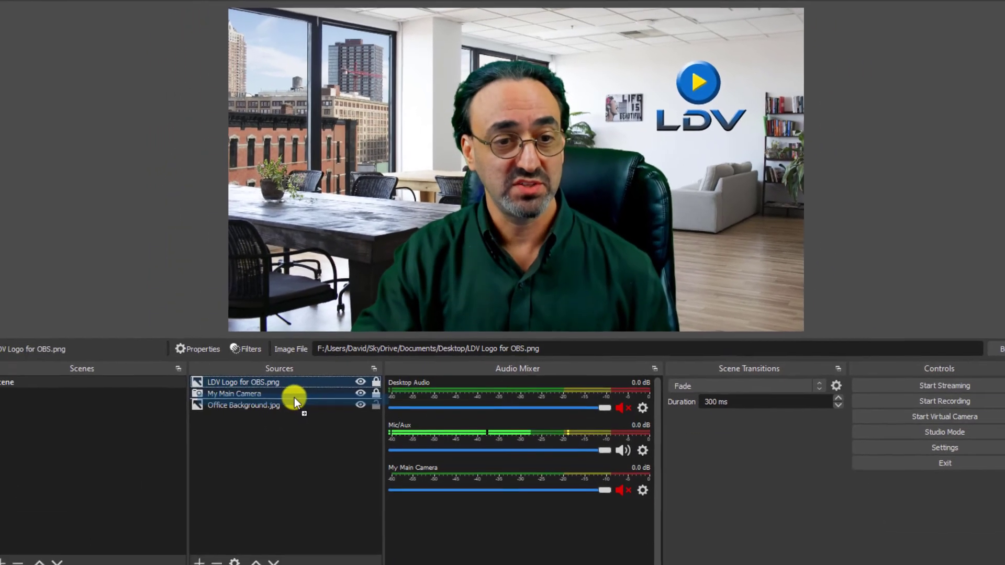
pyautogui.moveTo(294, 397); pyautogui.dragTo(296, 392)
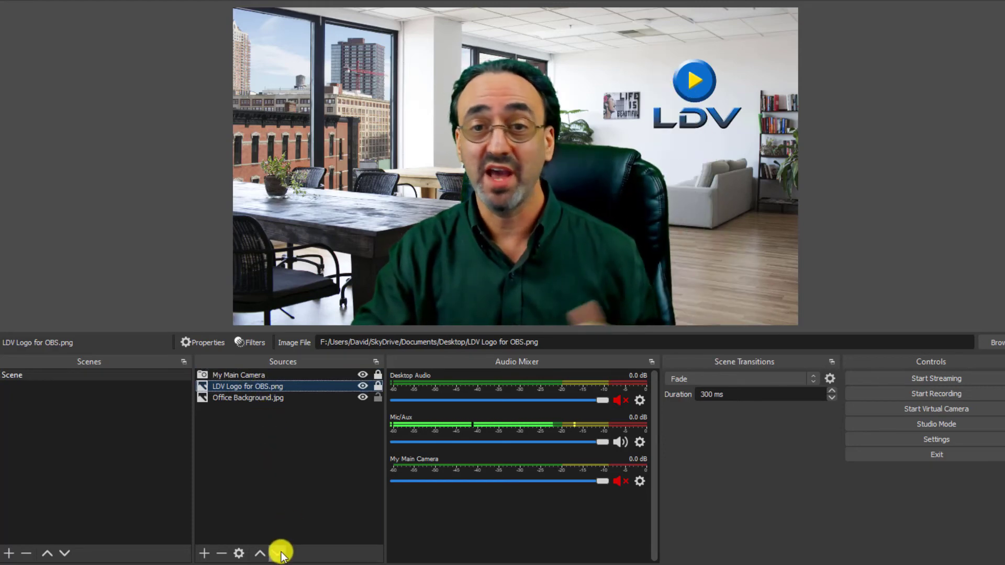
pyautogui.click(281, 552)
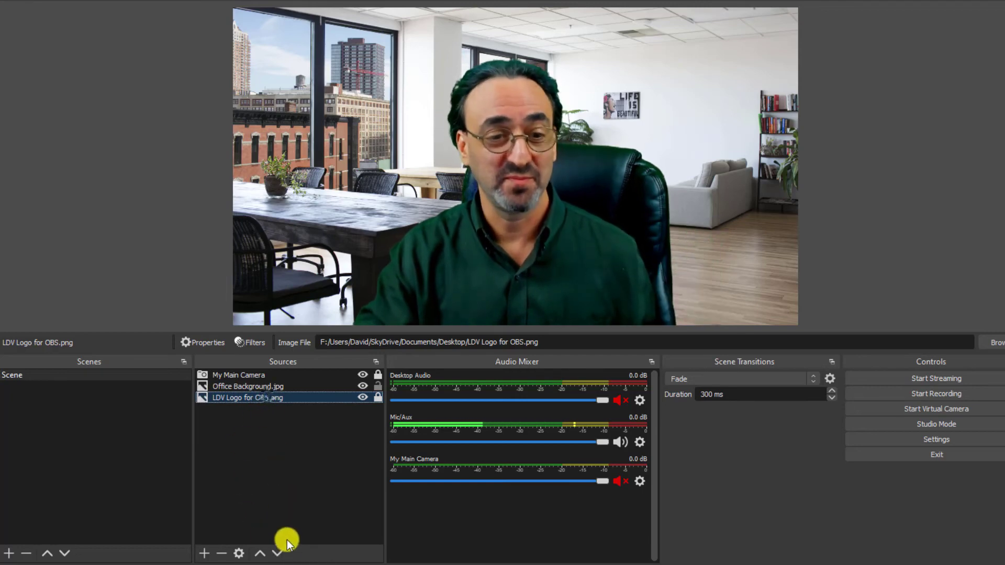
pyautogui.click(262, 553)
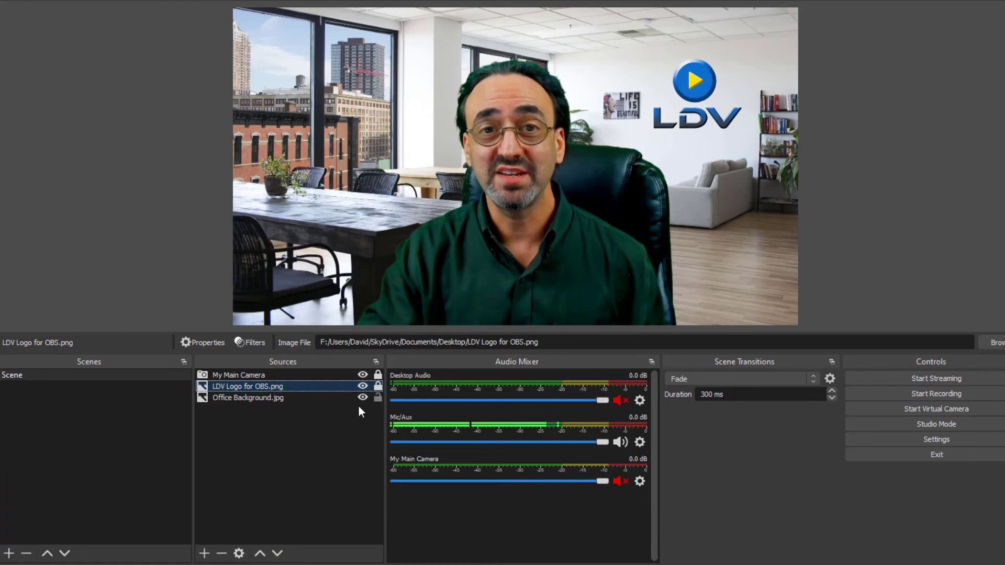
# Shrink the Office Background.jpg source, place it partly past the canvas's lower edge near the middle, and lock it.
pyautogui.click(325, 395)
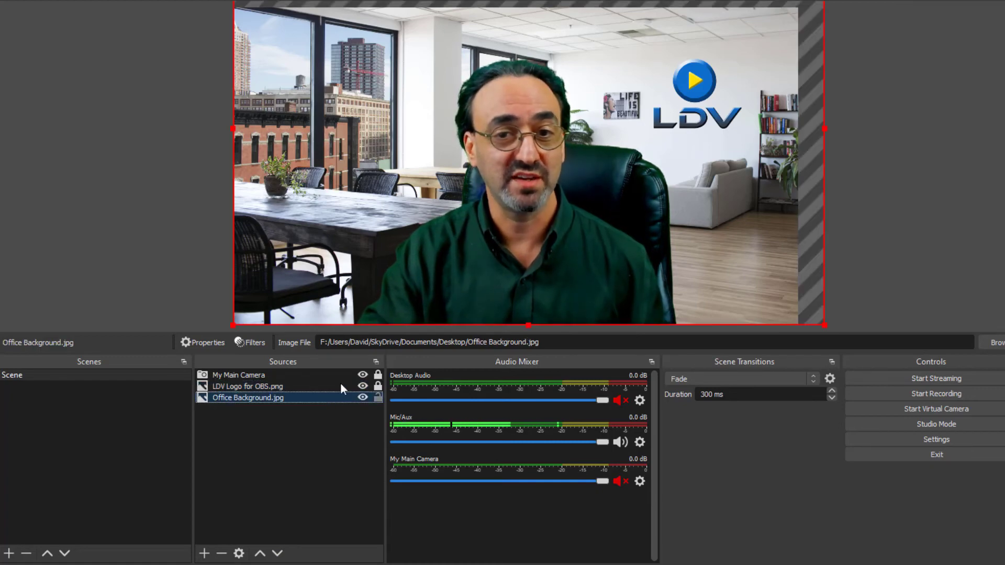
pyautogui.moveTo(826, 129); pyautogui.dragTo(608, 78)
pyautogui.moveTo(446, 145); pyautogui.dragTo(531, 297)
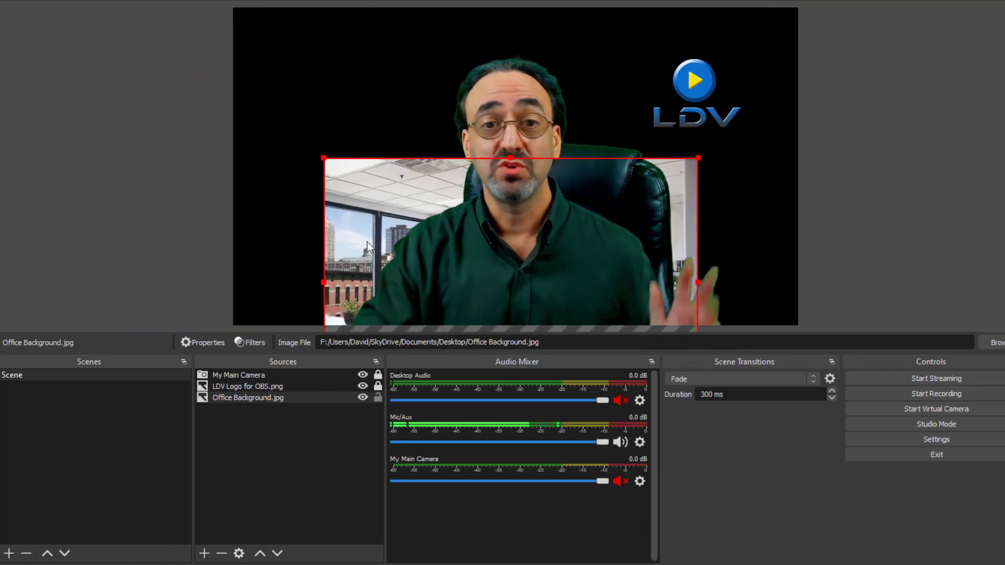
pyautogui.click(378, 400)
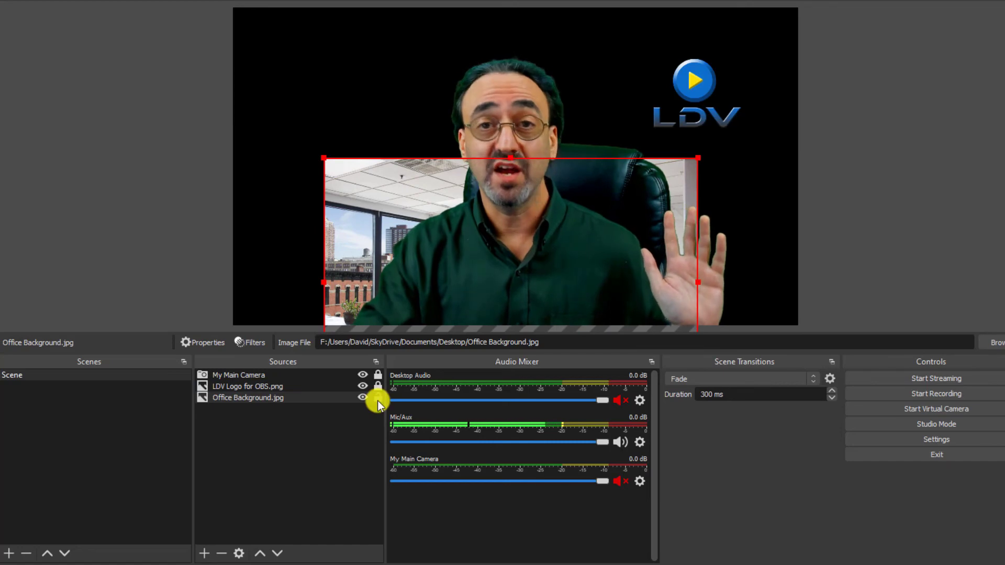
# Raise the locked Office Background.jpg source to the top of the source order, in front of My Main Camera.
pyautogui.click(333, 396)
pyautogui.click(257, 554)
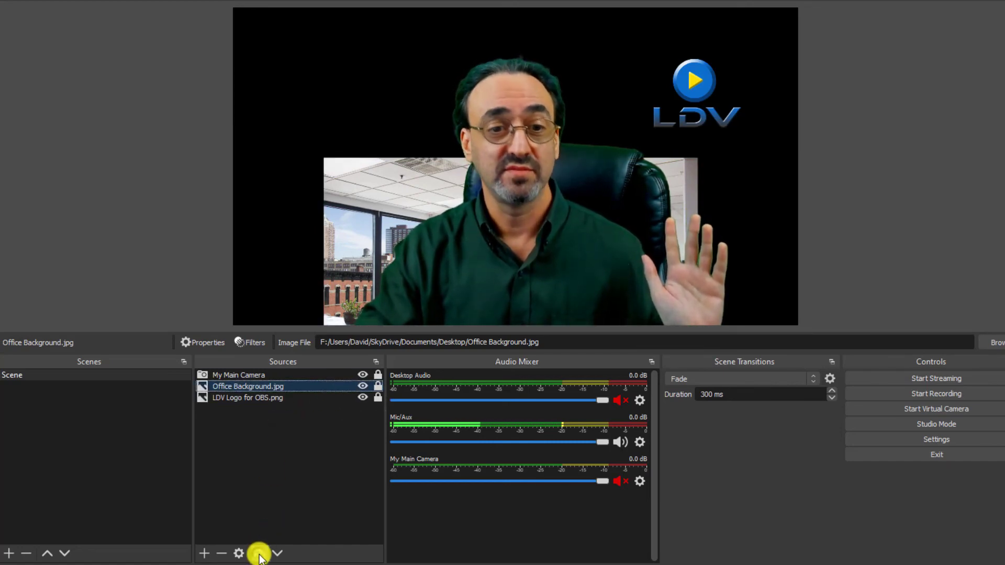
pyautogui.click(258, 554)
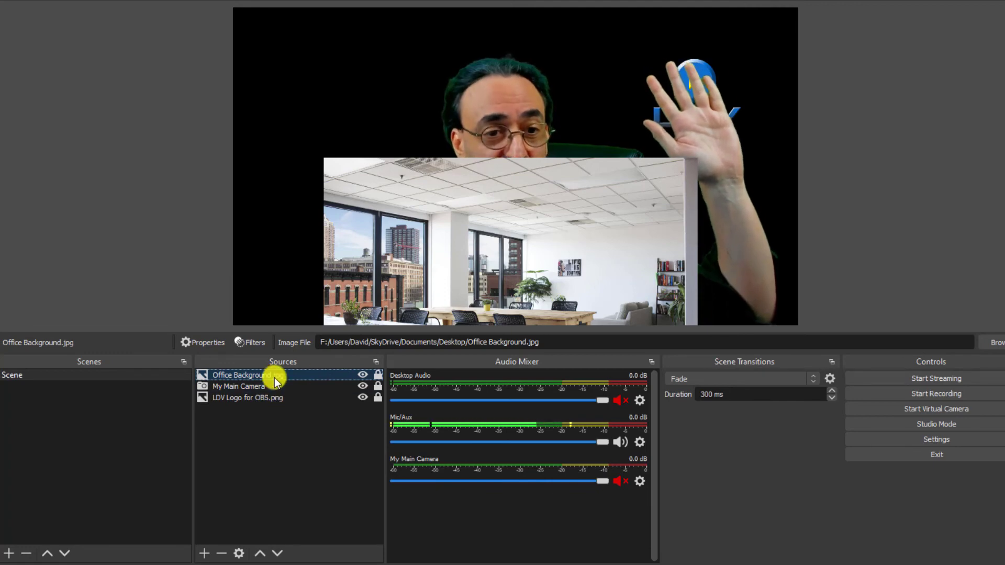
# Raise the LDV Logo for OBS.png source one level above My Main Camera and clear the source selection.
pyautogui.click(265, 399)
pyautogui.click(260, 554)
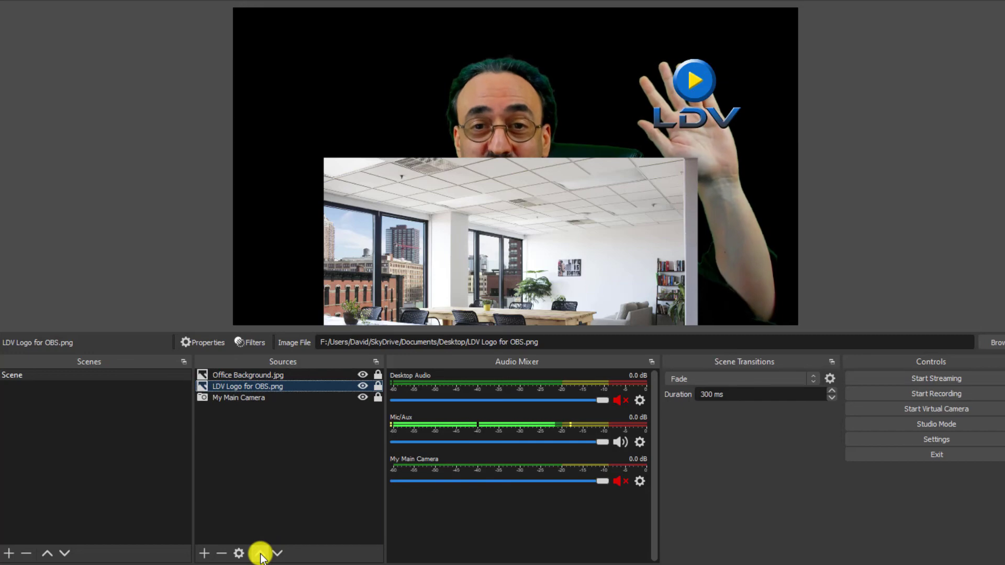
pyautogui.click(459, 216)
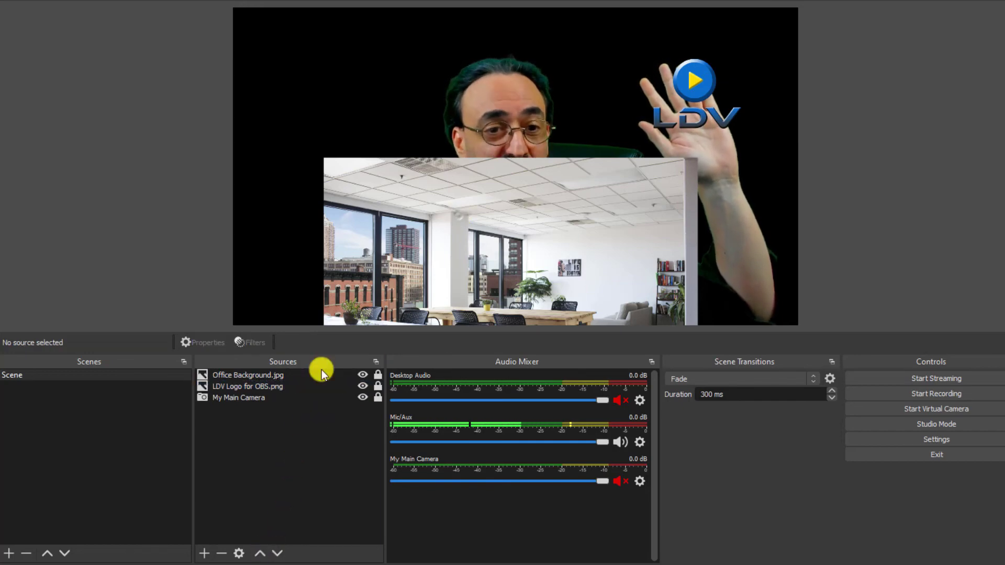
# Send the Office Background.jpg source to the bottom of the source order, behind the logo and camera.
pyautogui.click(297, 376)
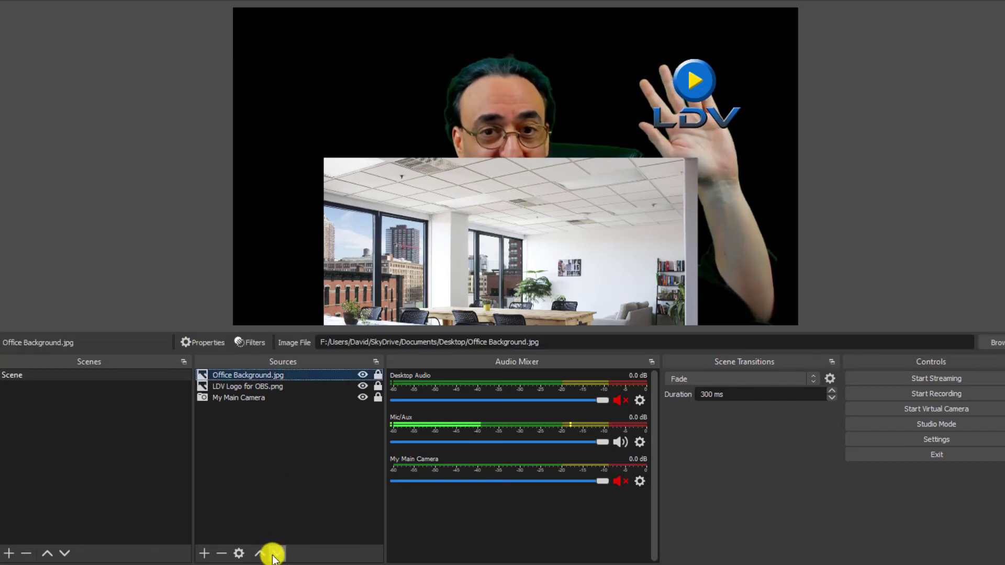
pyautogui.click(273, 554)
pyautogui.click(274, 554)
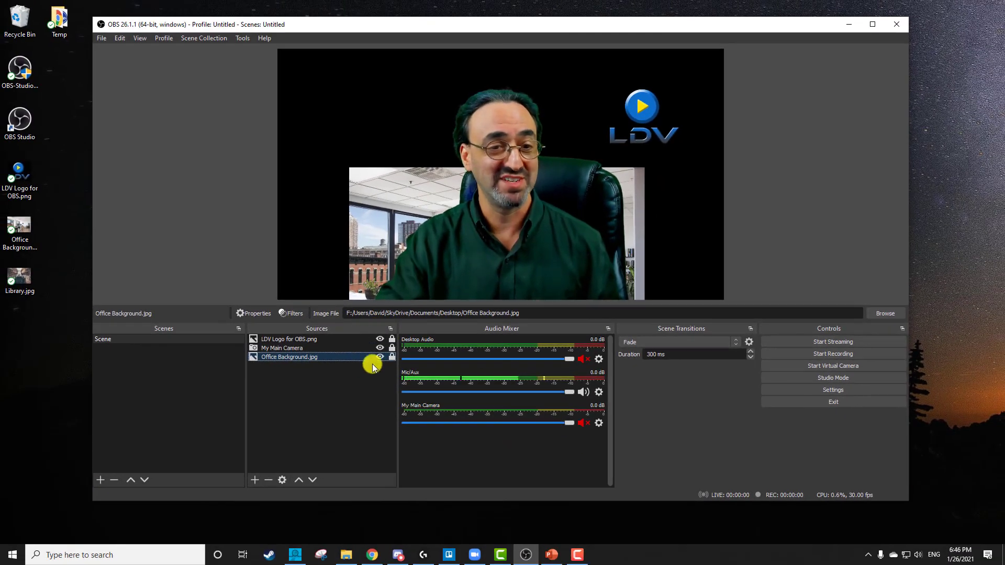
# Unlock the Office Background.jpg source, reposition and enlarge it to cover the whole canvas, and lock it again.
pyautogui.click(391, 357)
pyautogui.moveTo(397, 285); pyautogui.dragTo(352, 108)
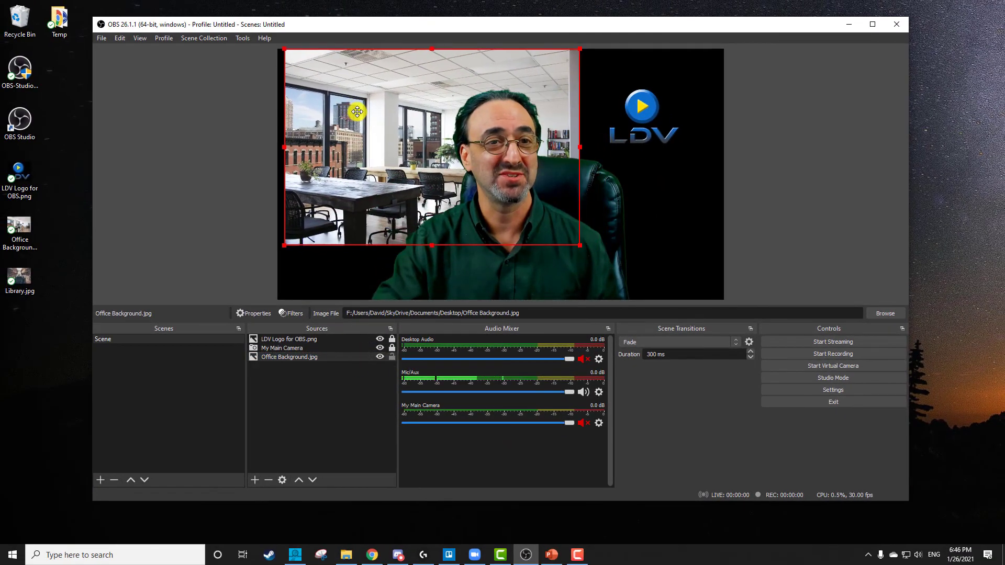
pyautogui.moveTo(574, 246); pyautogui.dragTo(725, 358)
pyautogui.moveTo(666, 260); pyautogui.dragTo(666, 202)
pyautogui.click(391, 358)
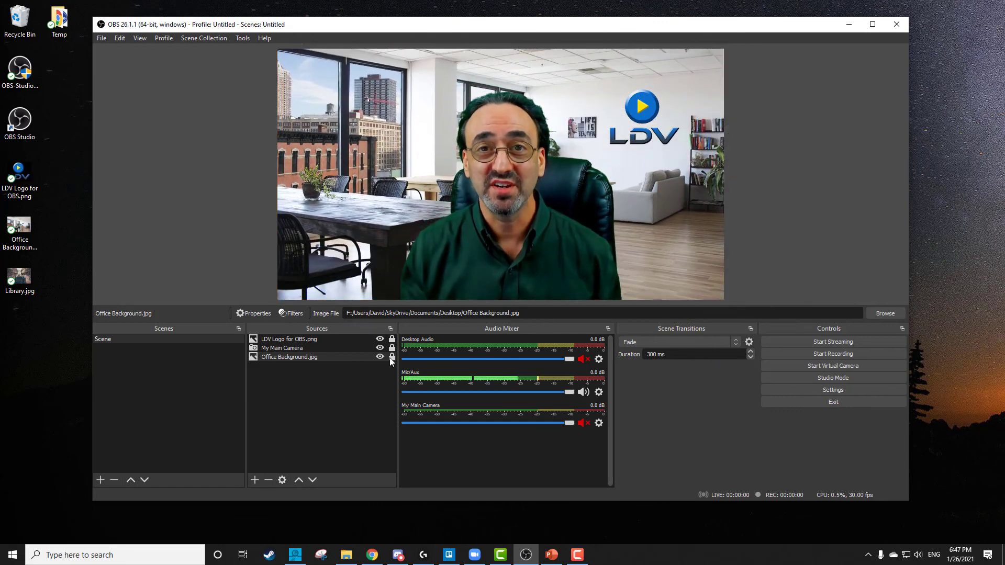